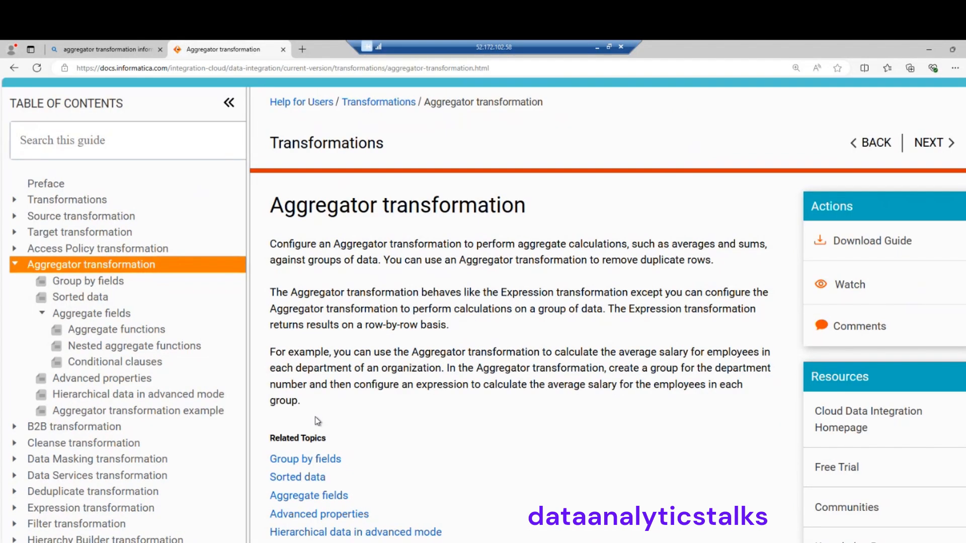
Step: Switch to Oracle SQL Developer and display the data of the SALESORDERDETAILABOVE25 table
click(929, 57)
mouse_move(360, 523)
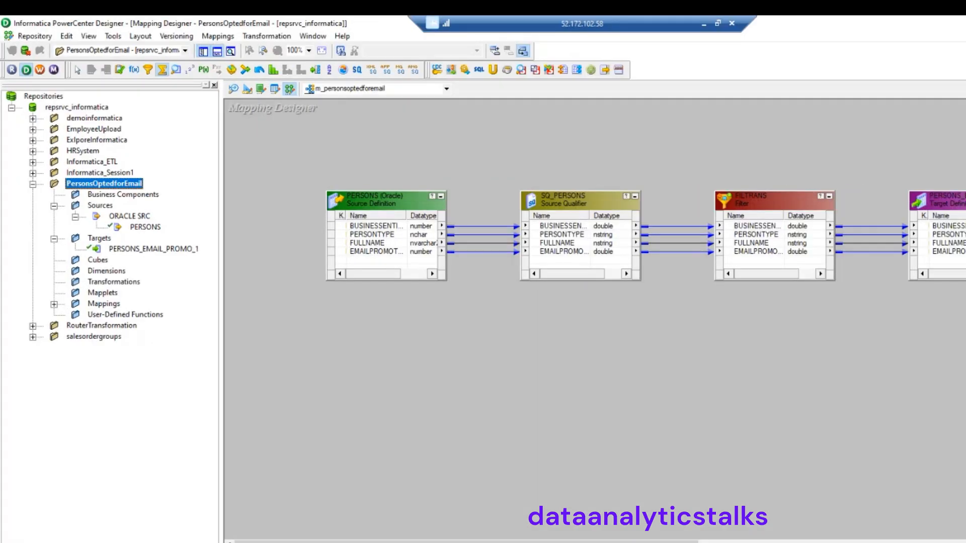
click(434, 542)
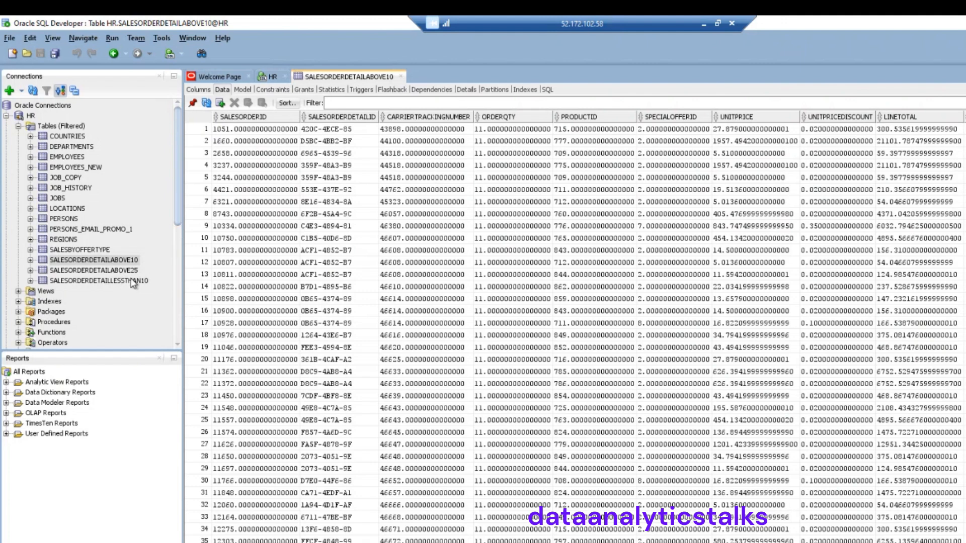
click(117, 271)
right_click(119, 271)
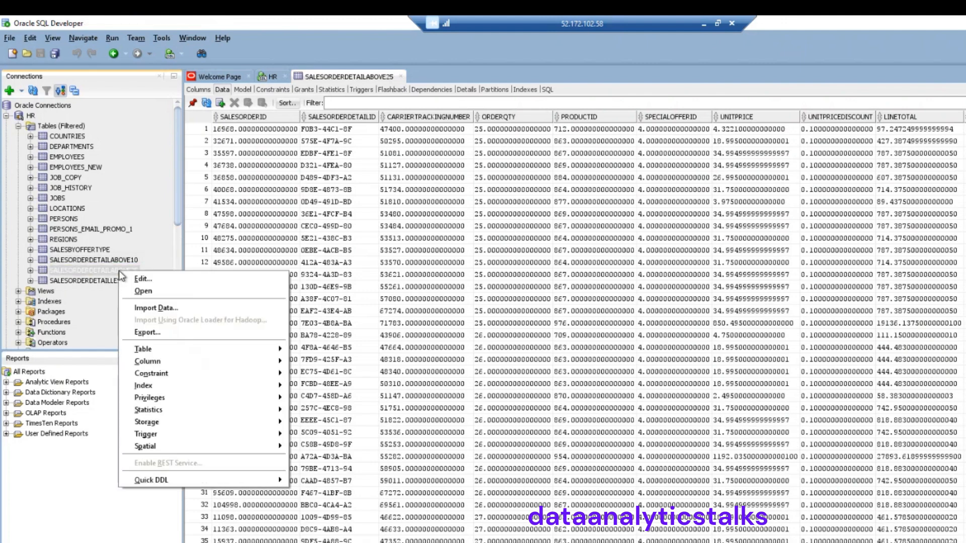
mouse_move(144, 385)
click(506, 303)
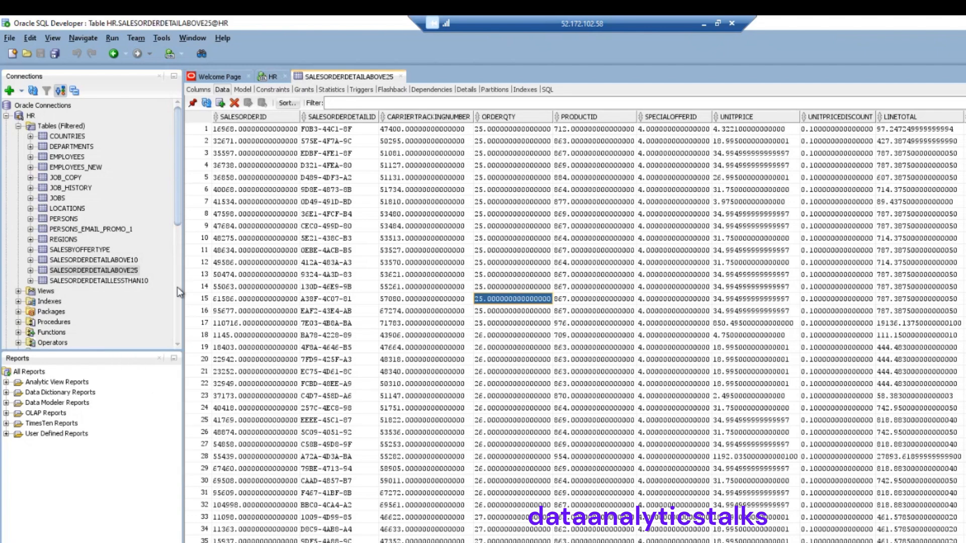
Step: Examine the ORDERQTY values in the SALESORDERDETAILABOVE25 rows and the table's column definitions
scroll(498, 372, down, 10)
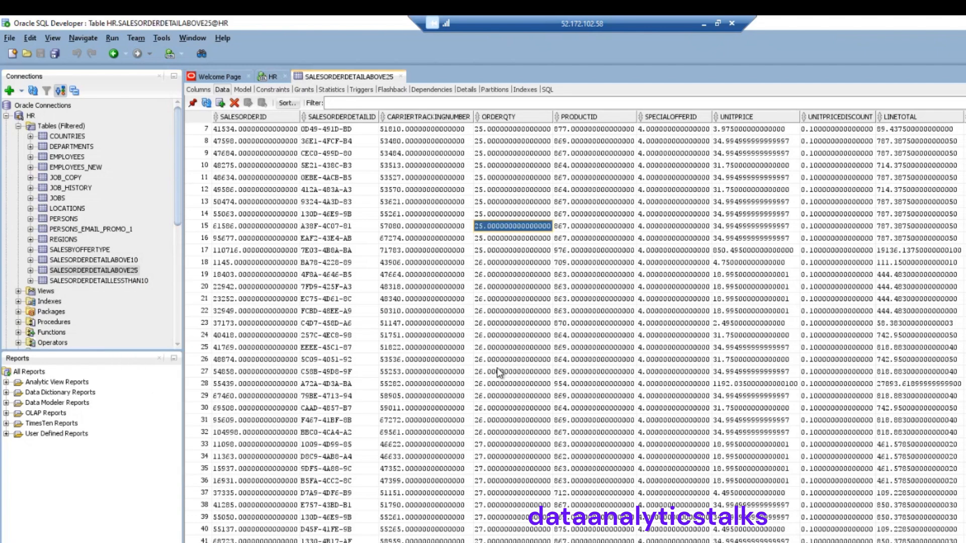
scroll(498, 372, down, 11)
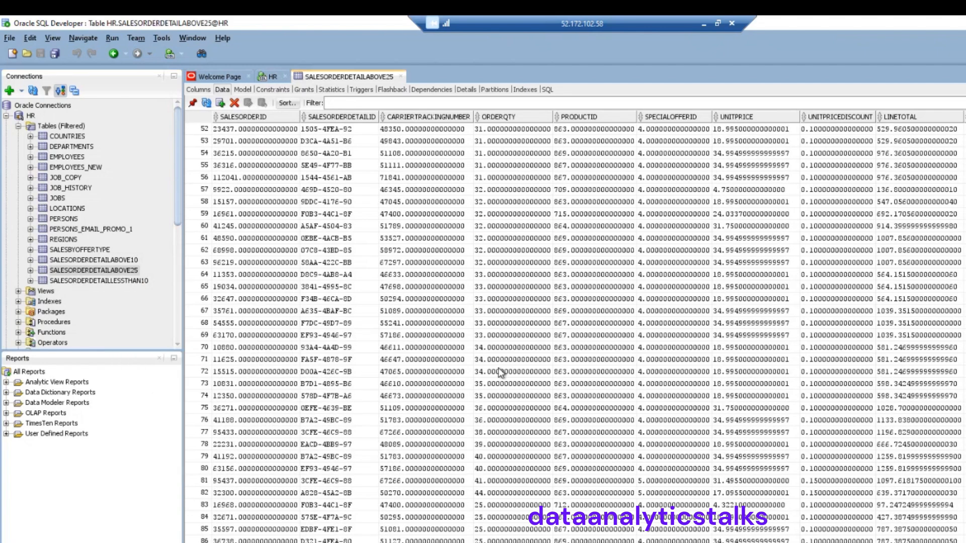
scroll(499, 372, up, 10)
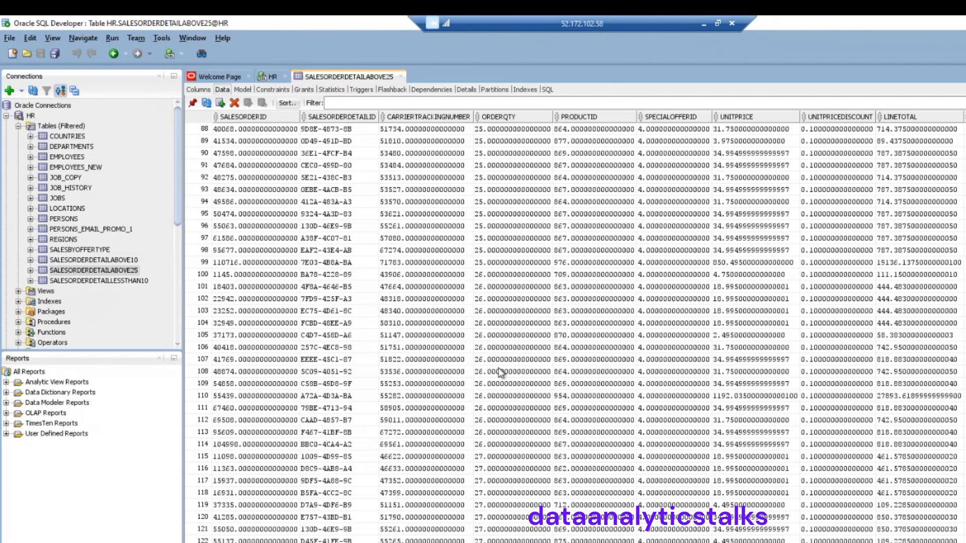
scroll(498, 371, up, 11)
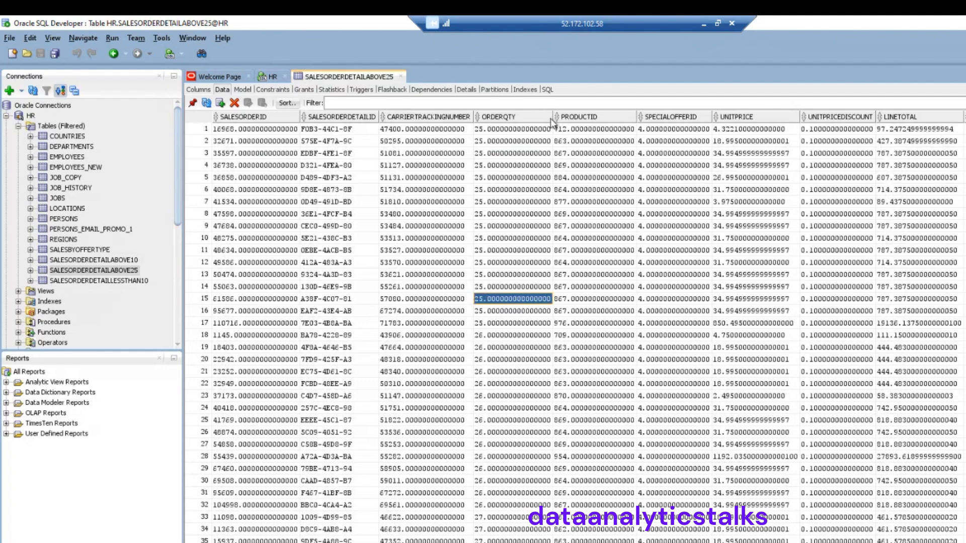
click(198, 90)
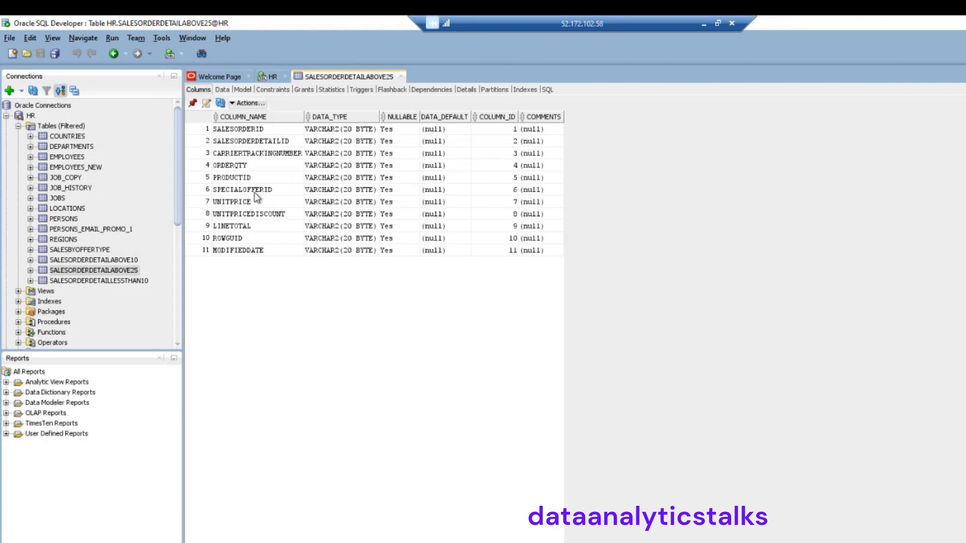
click(222, 90)
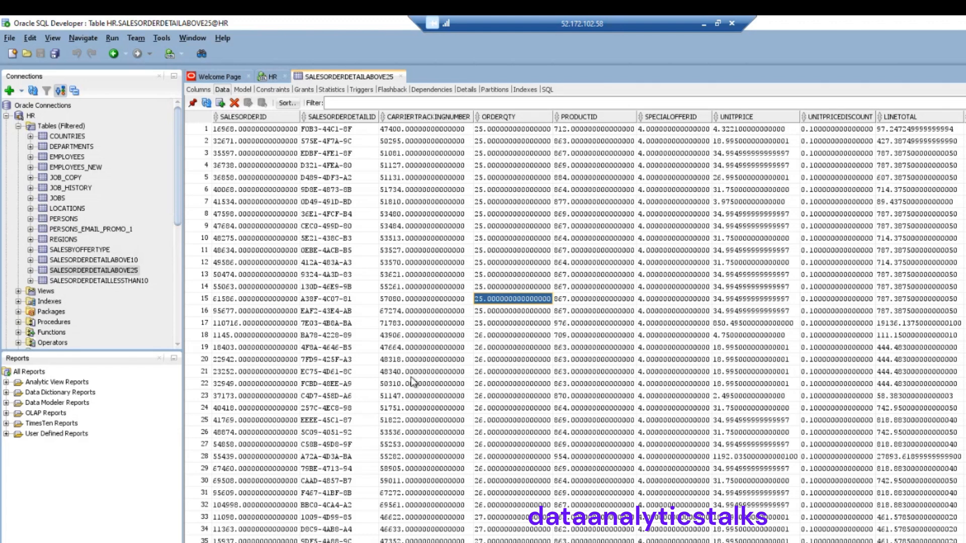
Step: Examine the column definitions and data of the SALESBYOFFERTYPE table
click(84, 249)
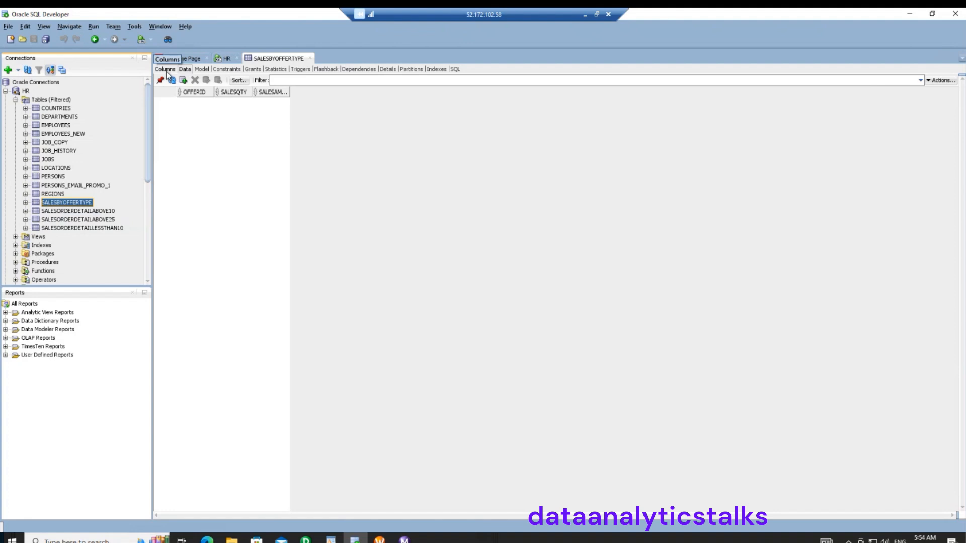
click(167, 70)
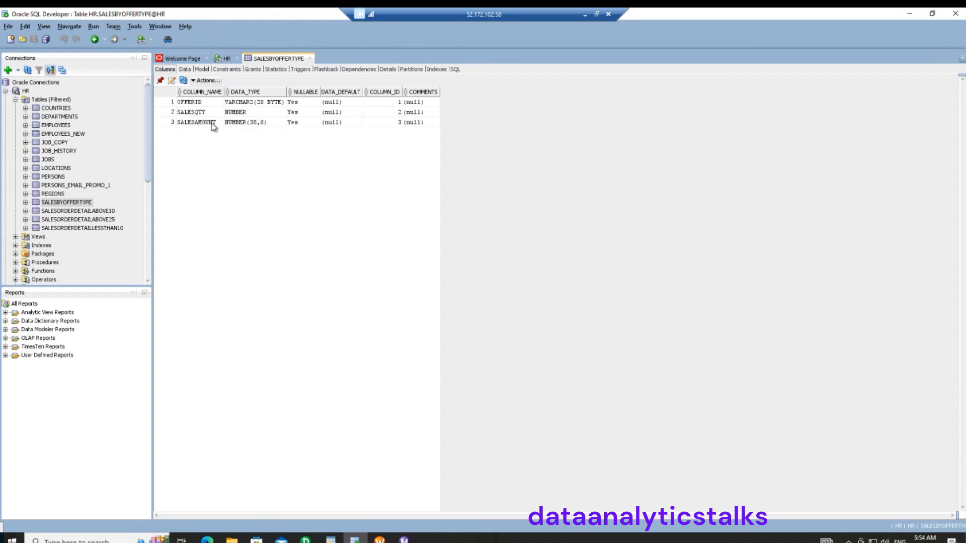
click(185, 70)
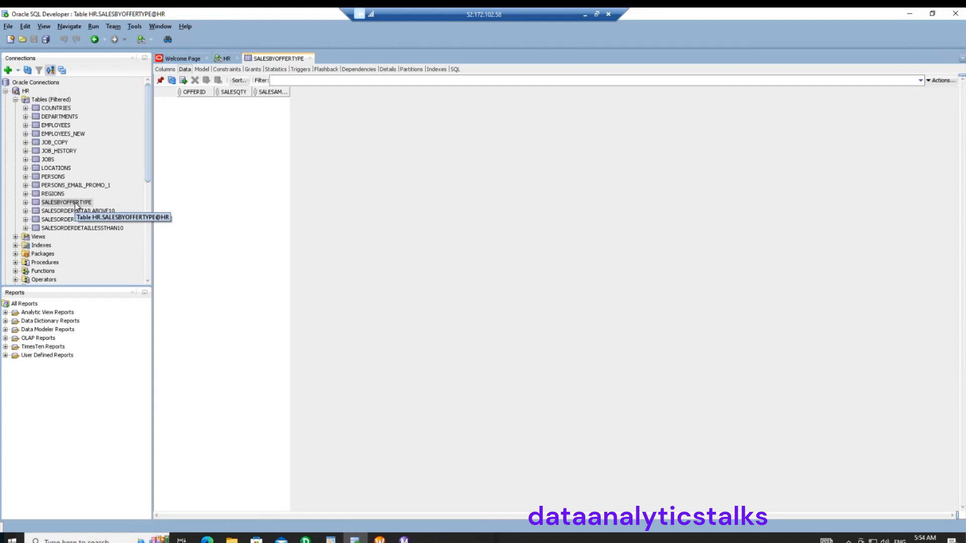
Step: Switch to PowerCenter Designer, launch Repository Manager from it and start creating a new folder
click(94, 222)
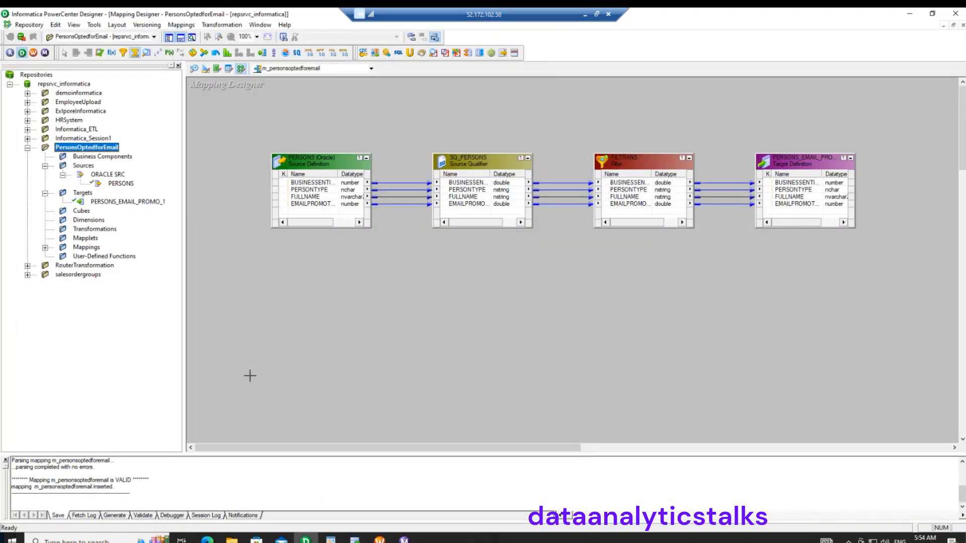
click(27, 147)
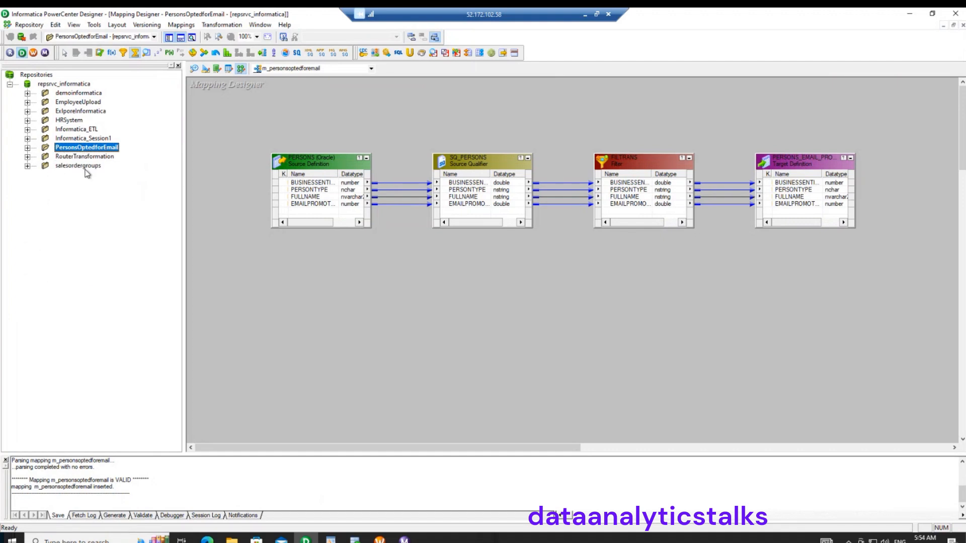
click(10, 52)
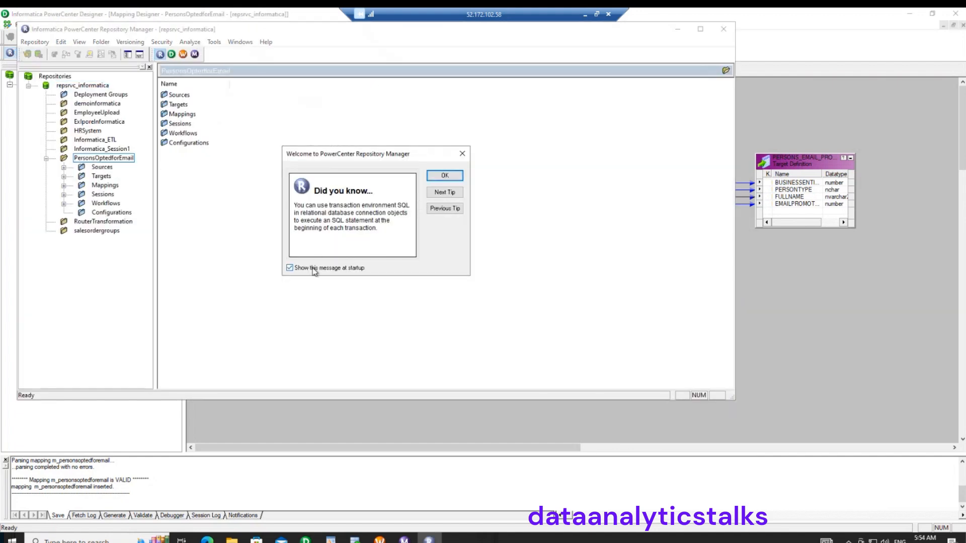
click(454, 175)
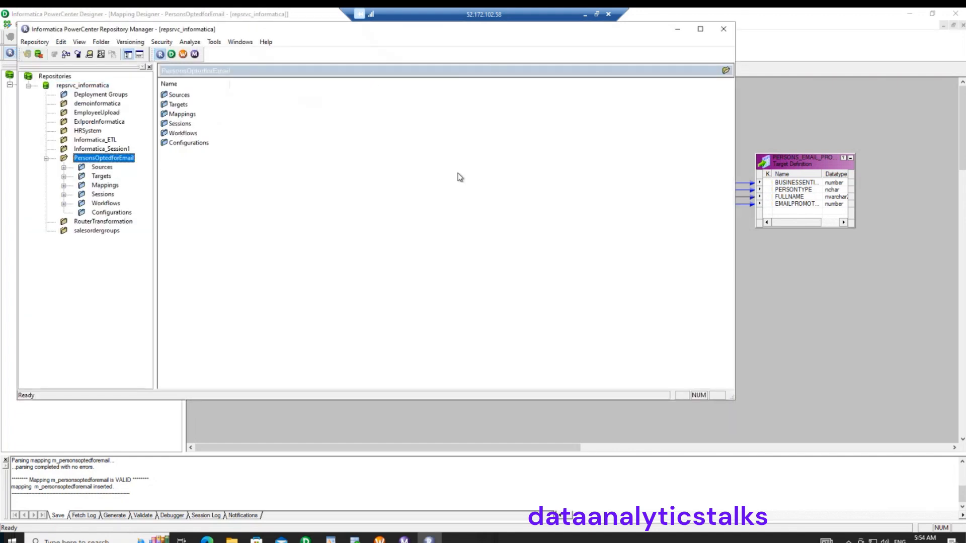
click(100, 42)
click(109, 55)
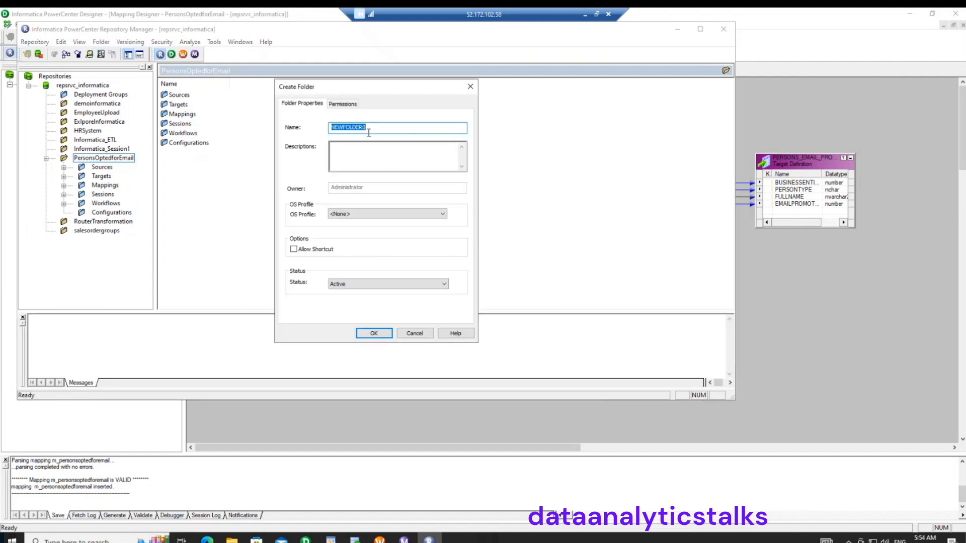
text(aggre)
text(a)
key(BackSpace)
text(gato)
key(BackSpace)
key(BackSpace)
key(BackSpace)
key(BackSpace)
key(BackSpace)
key(BackSpace)
key(BackSpace)
key(BackSpace)
key(BackSpace)
Step: Create the new repository folder with the name SalesByOfferType and close Repository Manager
text(SalesByOfferType)
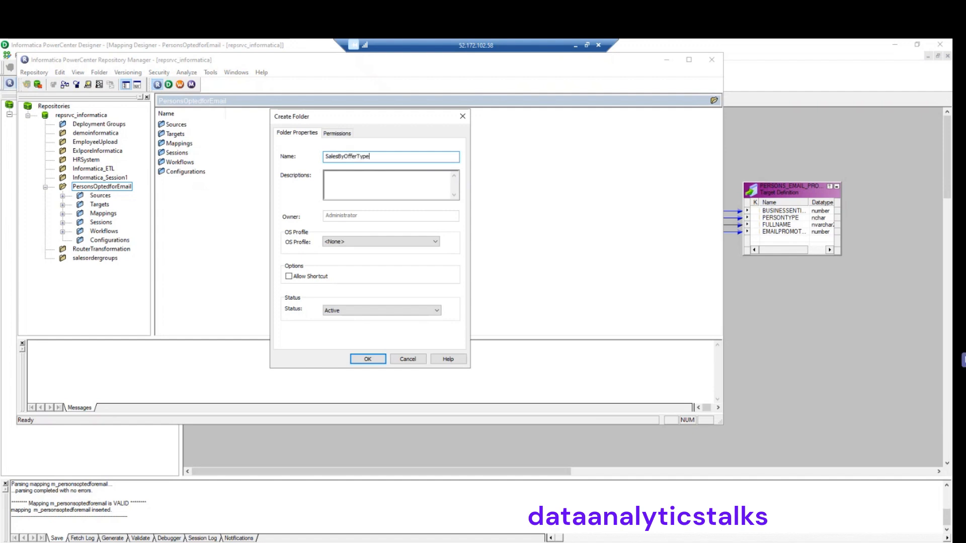
click(365, 359)
click(408, 266)
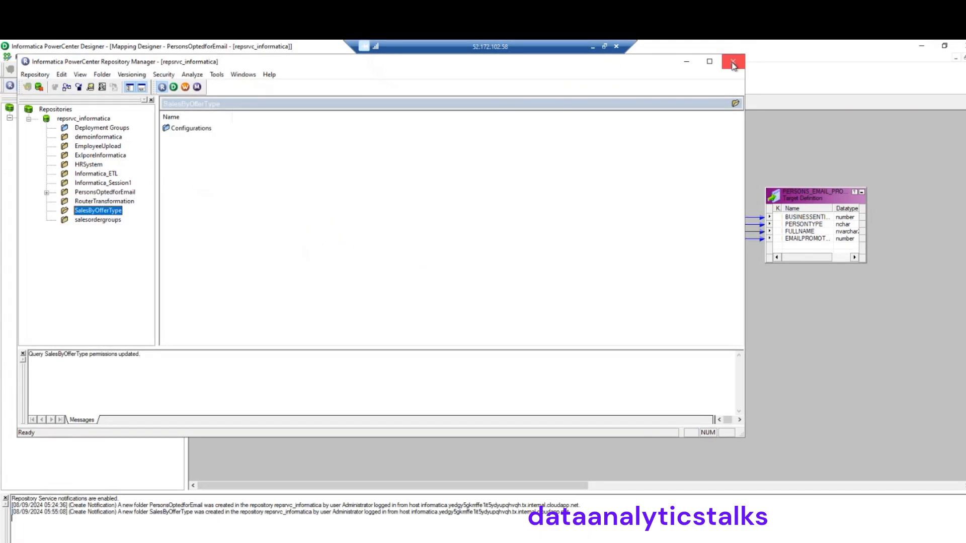
click(732, 62)
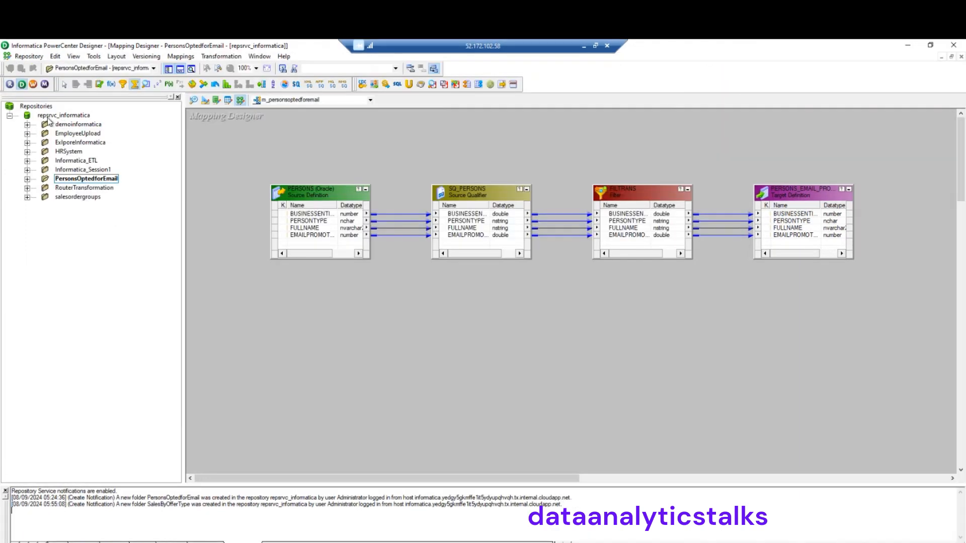
Step: Disconnect Designer from the repsrvc_informatica repository and reconnect to it with the account password
right_click(69, 117)
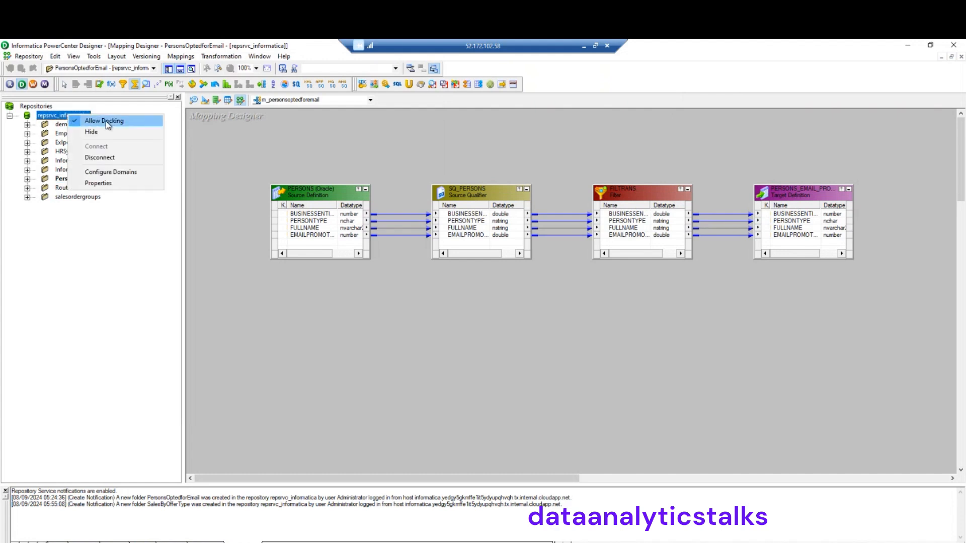
click(107, 159)
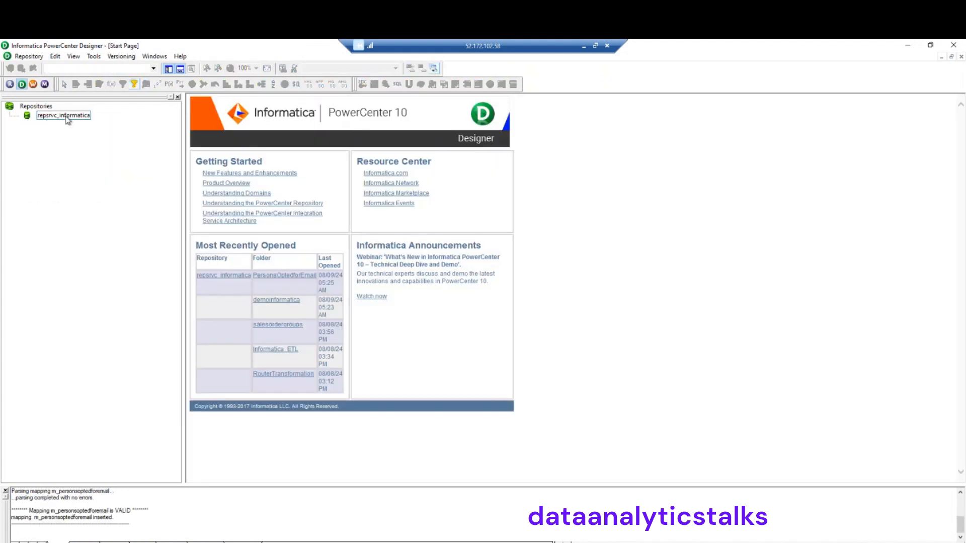
right_click(66, 117)
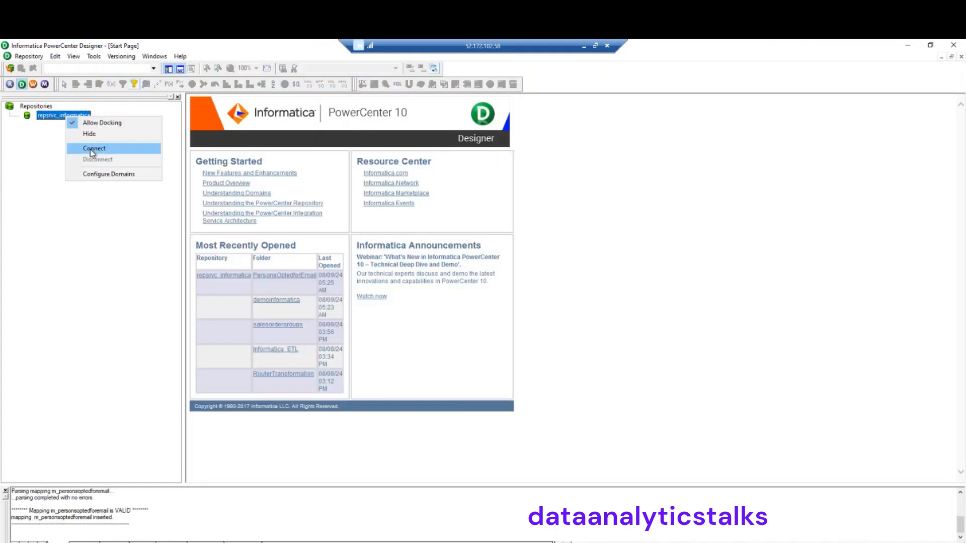
click(90, 148)
click(442, 316)
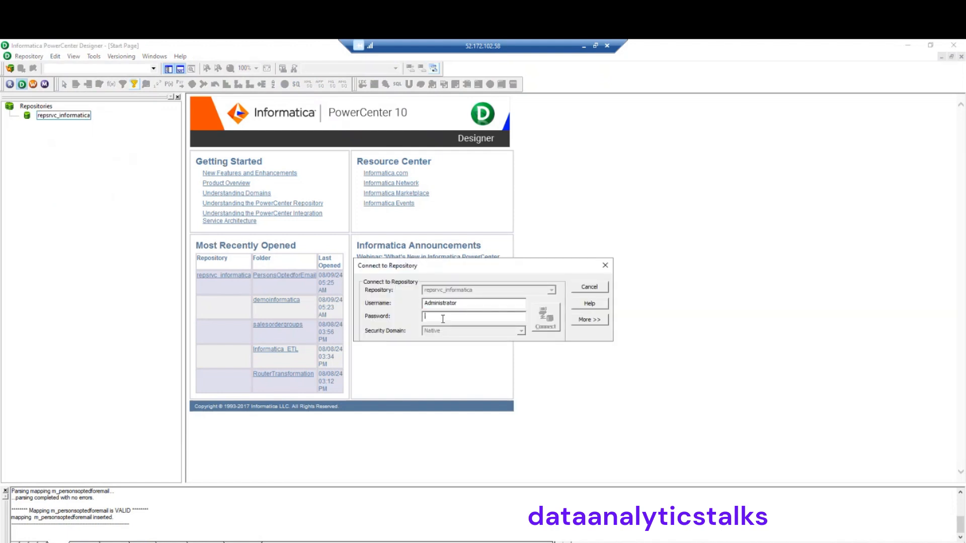
click(546, 317)
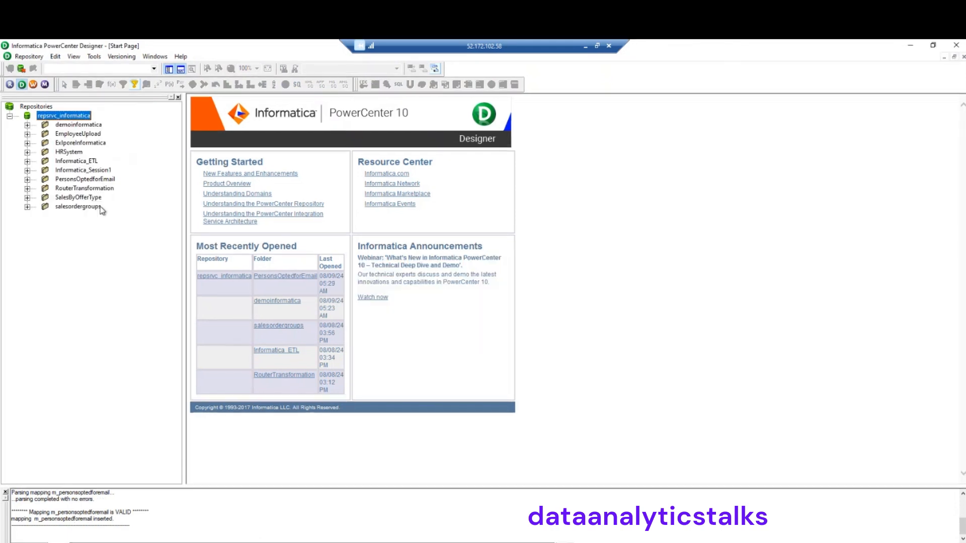
Step: Open the SalesByOfferType folder in the repsrvc_informatica repository
click(79, 207)
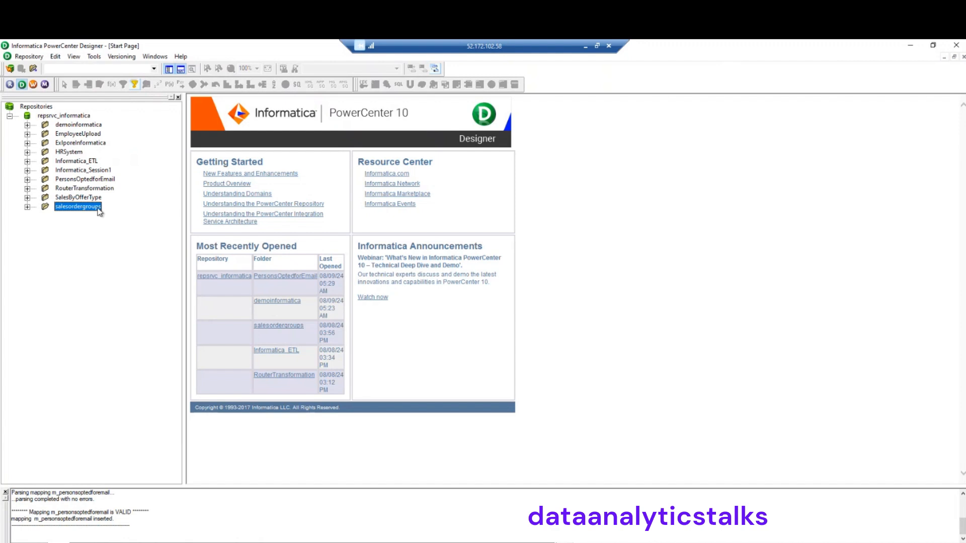
click(91, 199)
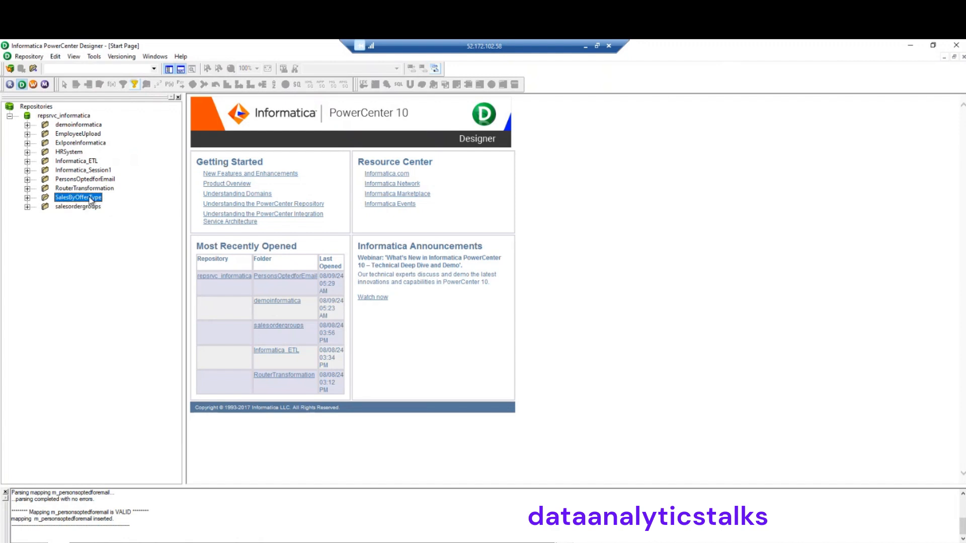
right_click(91, 200)
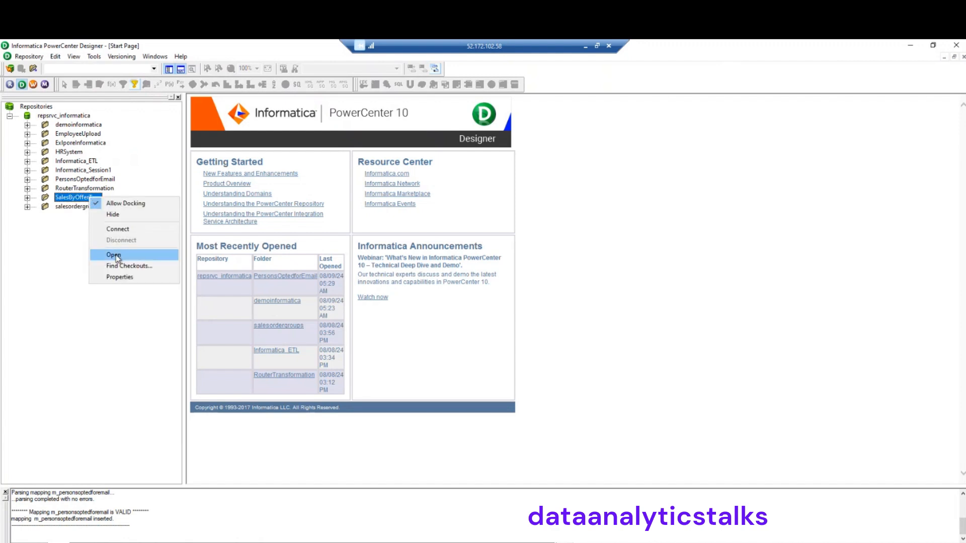
click(116, 256)
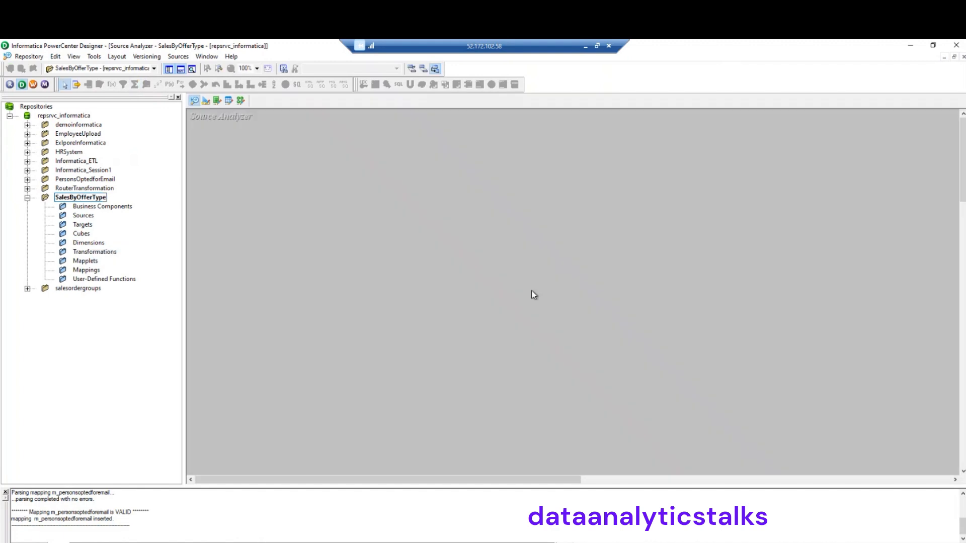
Step: Start a source import from the database and connect to ORACLE SRC as HR, entering the database password
click(178, 56)
click(206, 68)
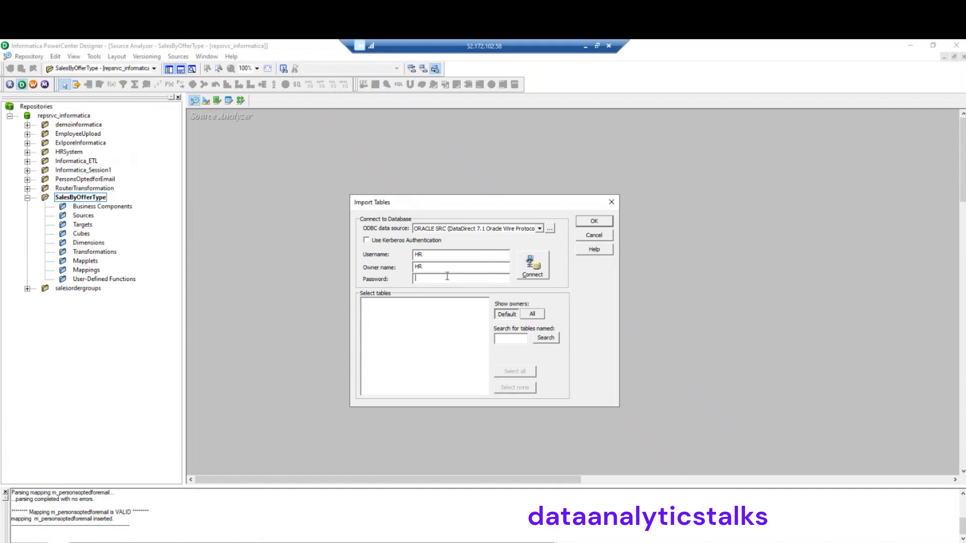
text(***********)
click(532, 265)
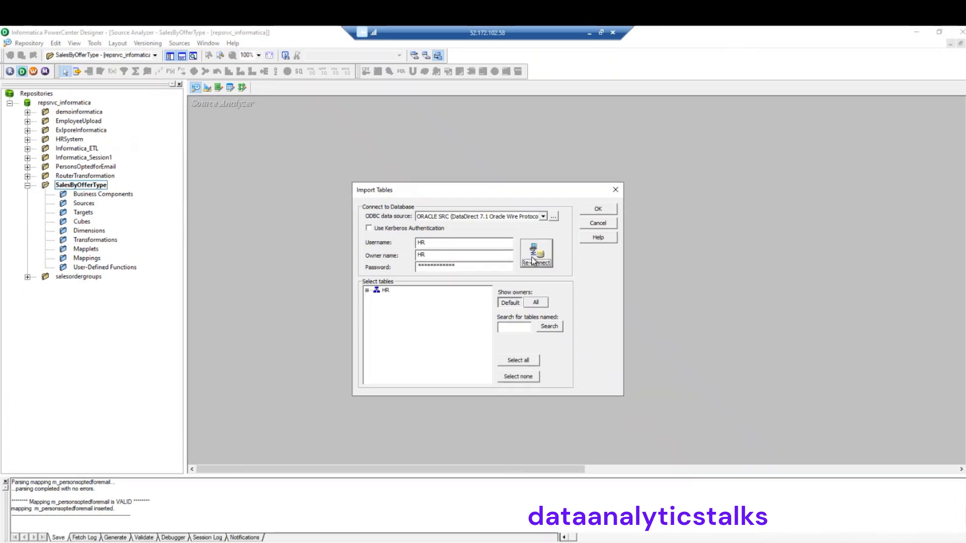
Step: Import the HR table SALESORDERDETAILABOVE25 as a source and enlarge its definition to show all columns
click(366, 291)
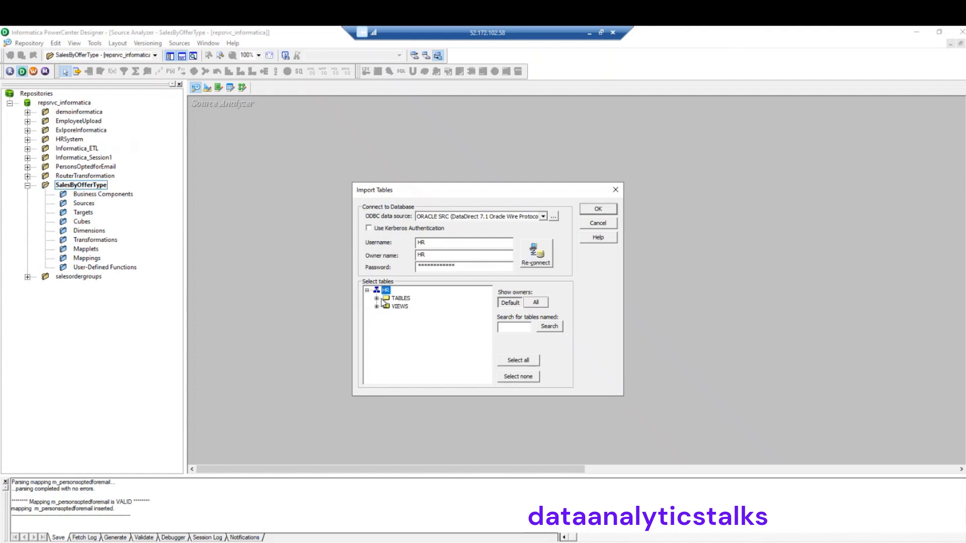
click(377, 299)
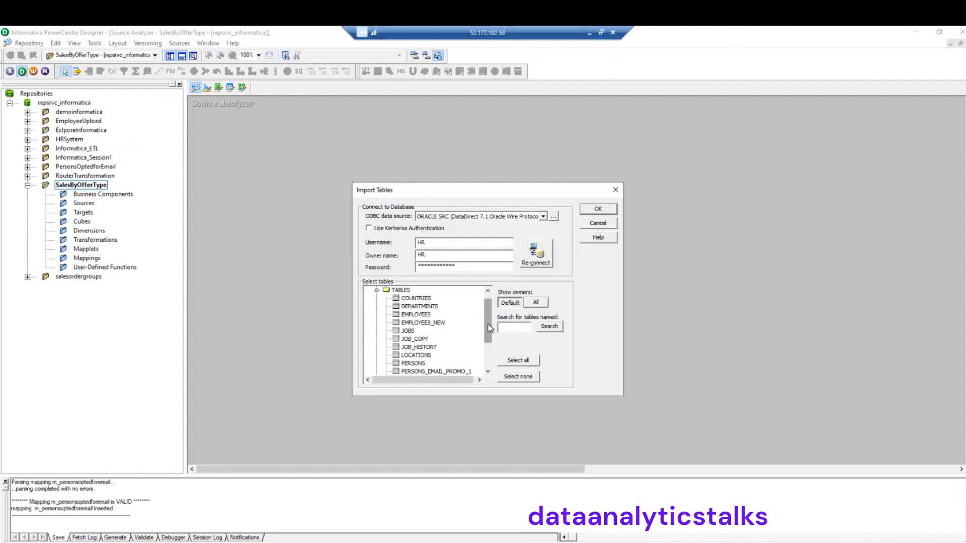
scroll(487, 326, down, 2)
click(462, 357)
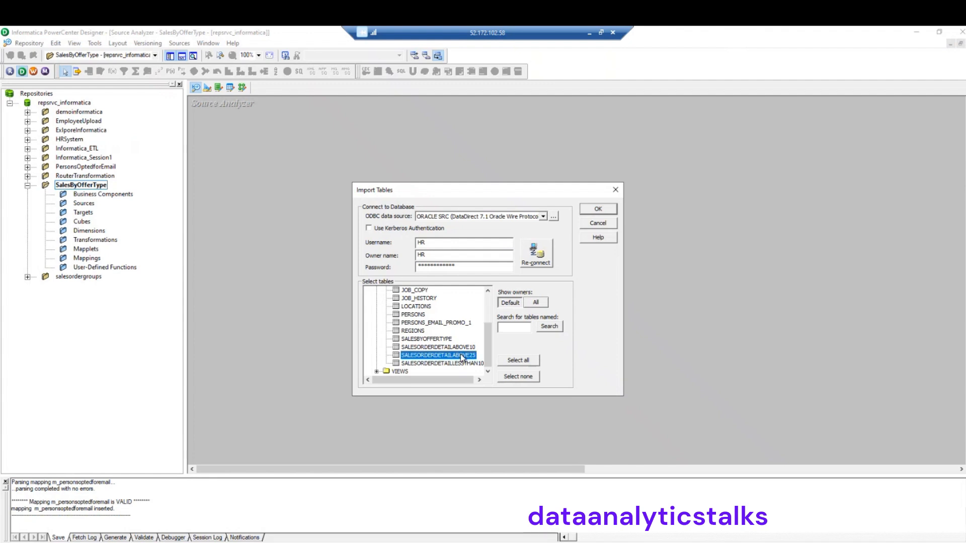
click(601, 208)
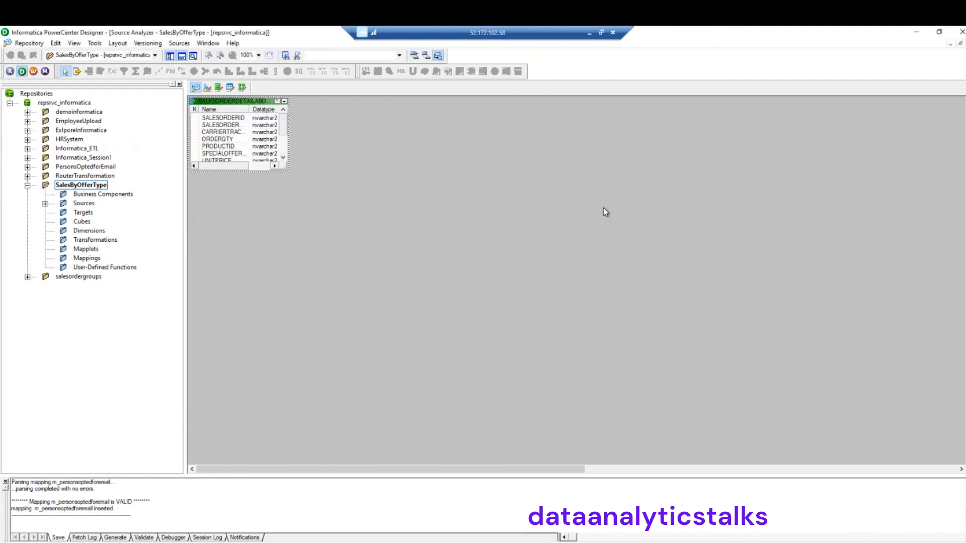
drag(287, 171, 353, 230)
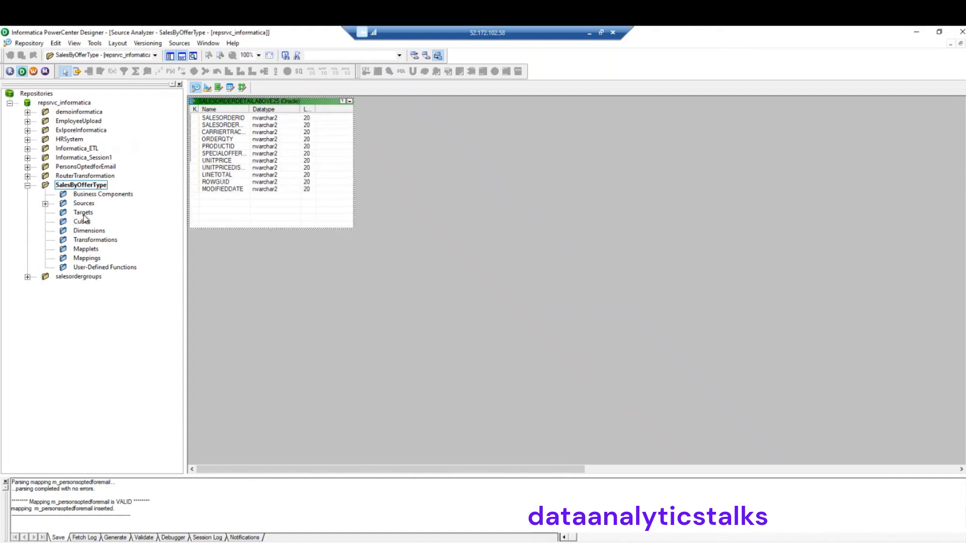
Step: Start a target import from the database in Target Designer and connect to ORACLE SRC as HR, entering the database password
click(208, 88)
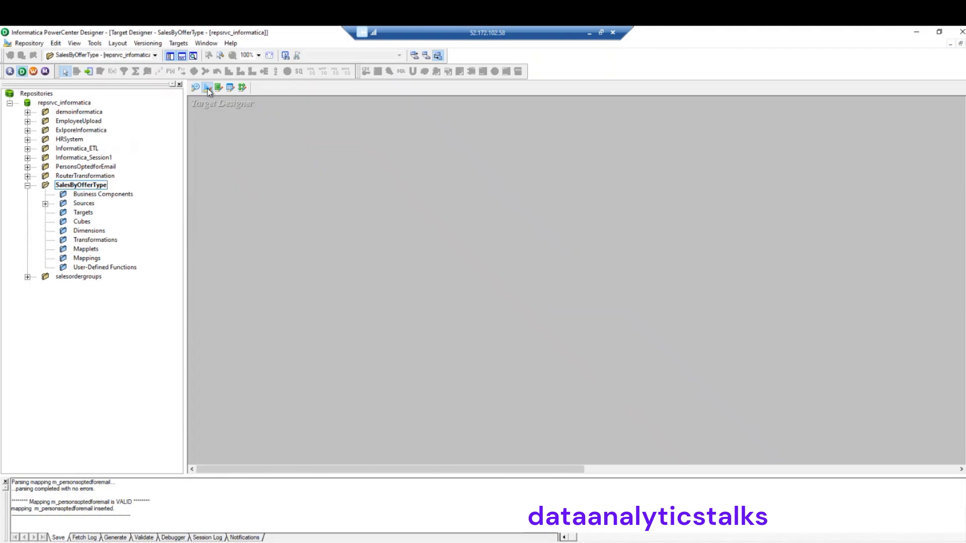
click(178, 43)
click(200, 55)
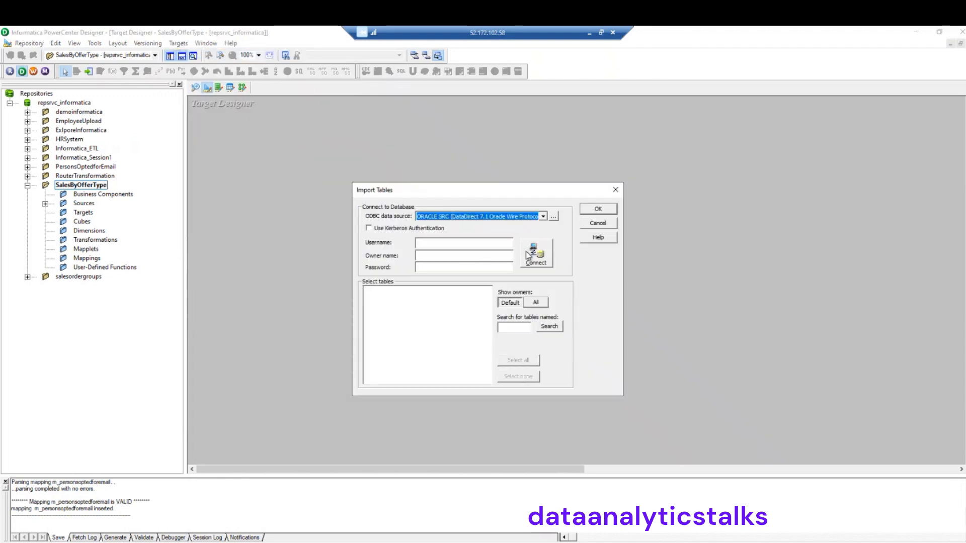
click(478, 243)
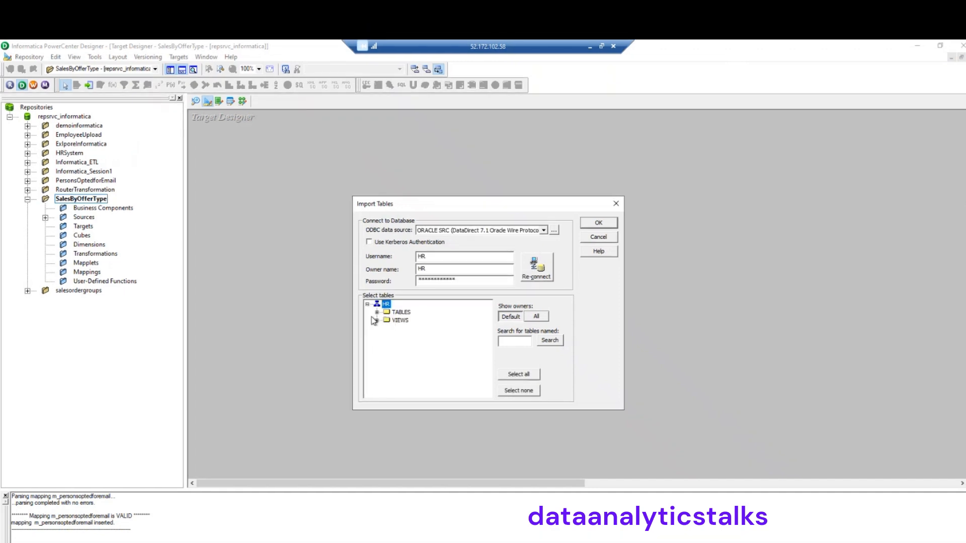
Step: Import the HR table SALESBYOFFERTYPE as a target definition
click(376, 314)
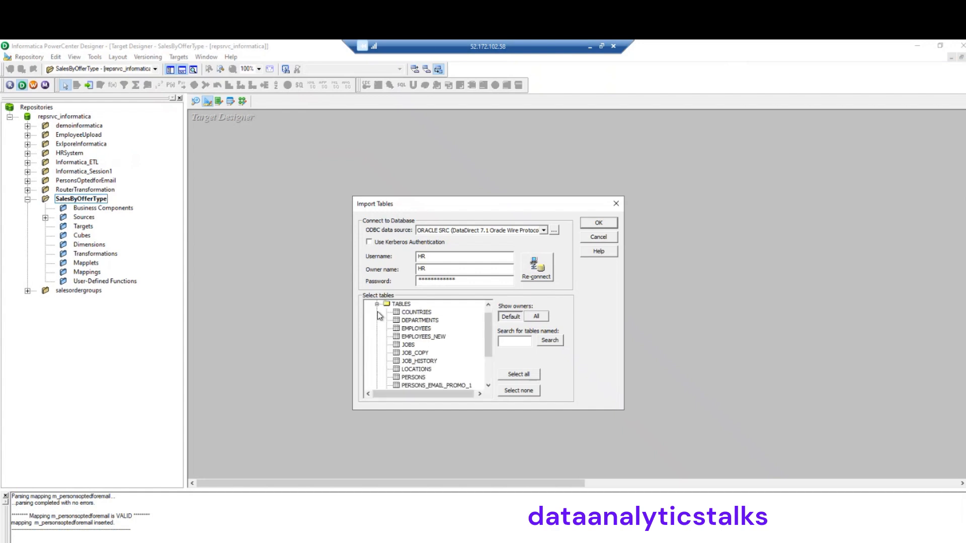
scroll(464, 347, down, 3)
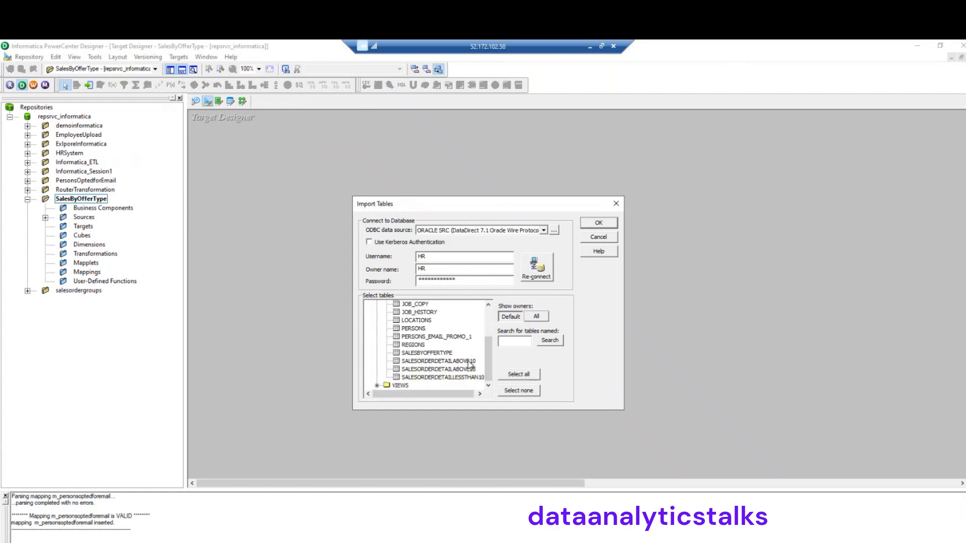
click(435, 354)
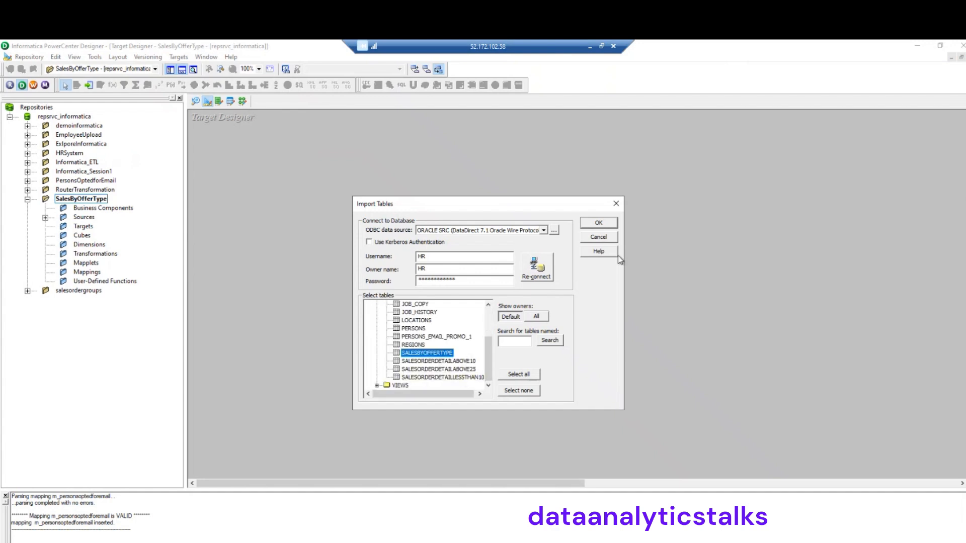
click(611, 222)
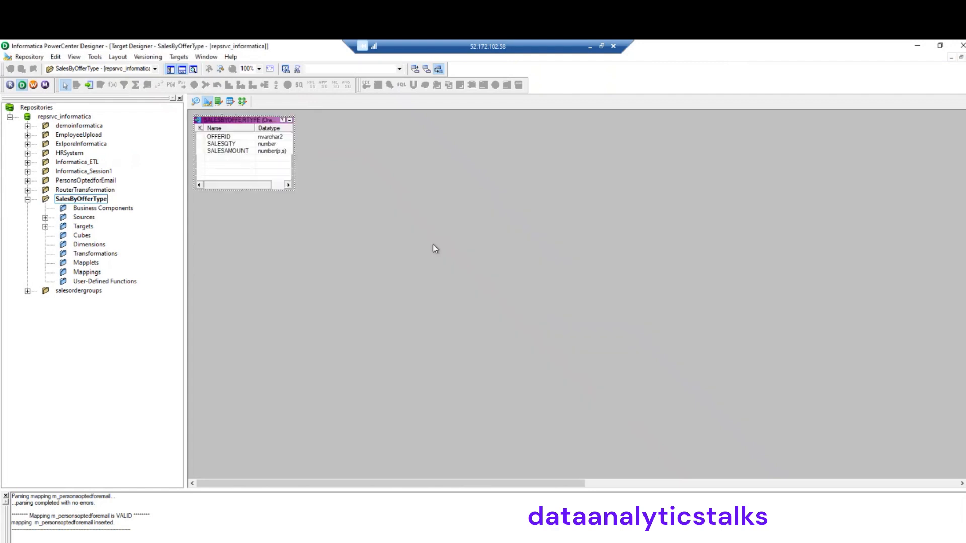
Step: Create a new mapping named m_salesbyoffer in Mapping Designer
click(87, 272)
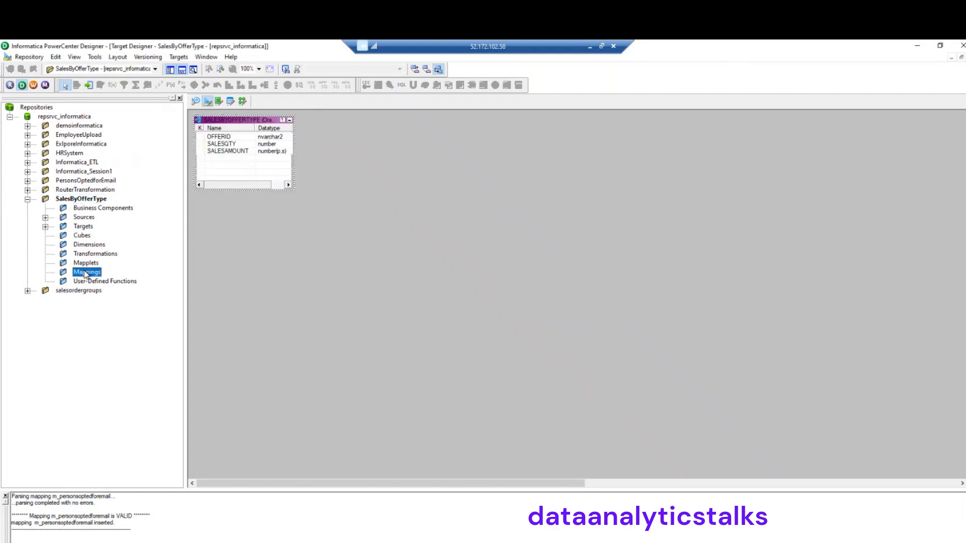
click(243, 101)
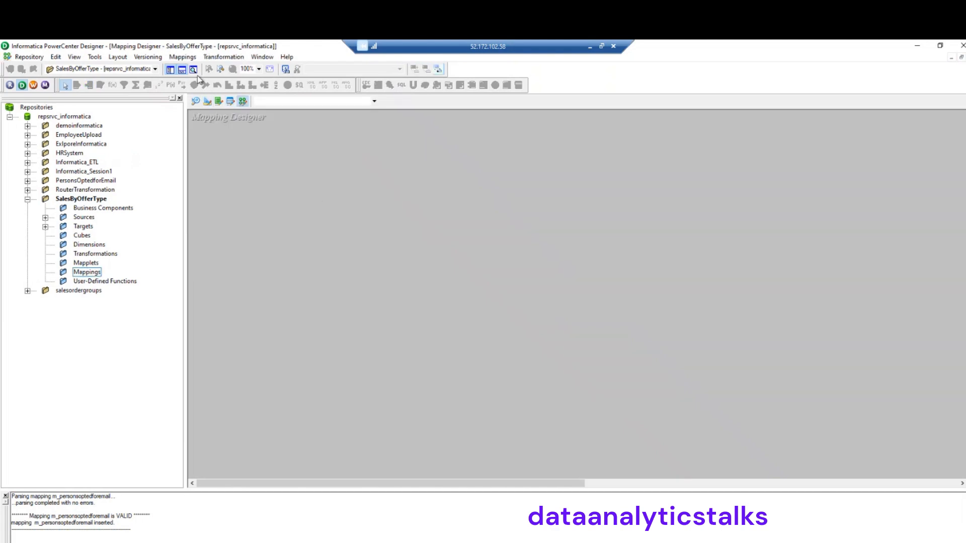
click(182, 56)
click(186, 67)
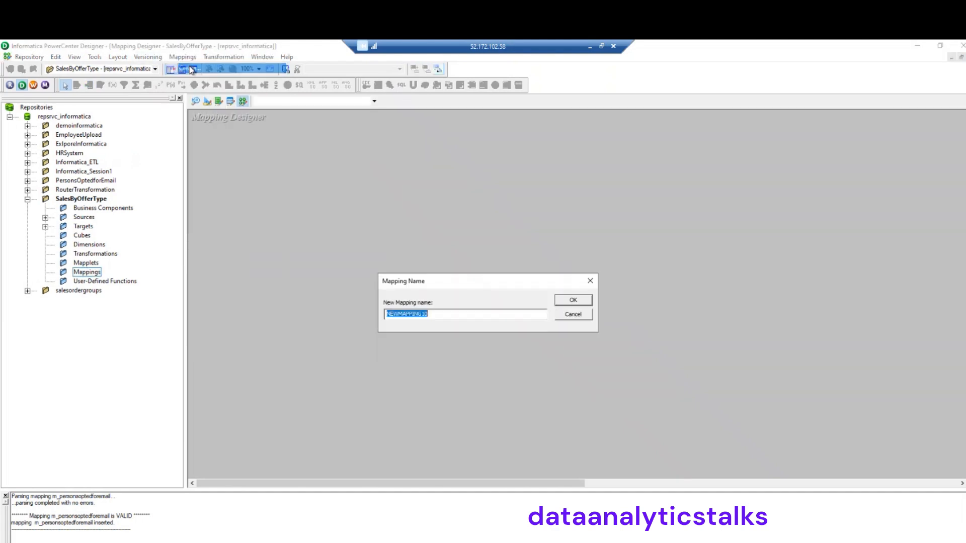
text(m_salesbyo)
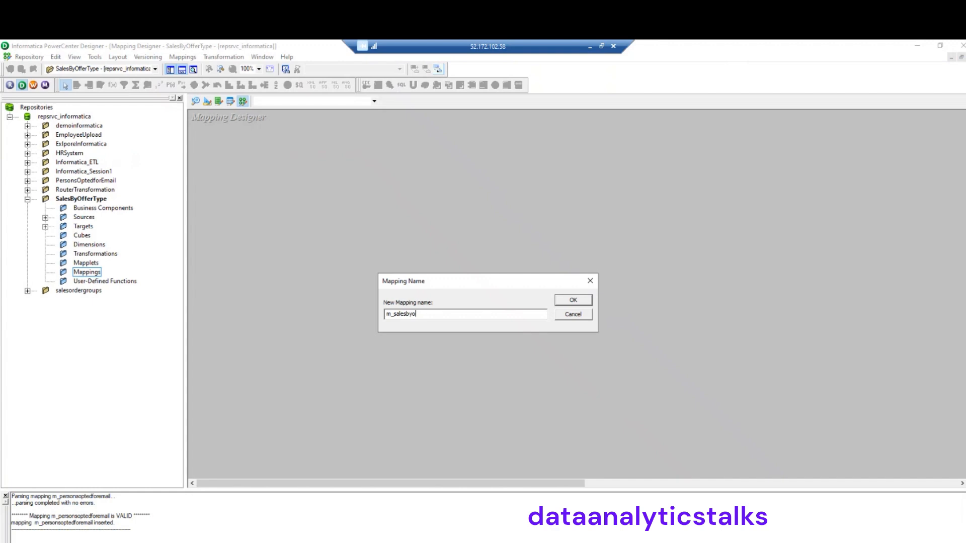
text(ffer)
click(574, 300)
Step: Expand the m_salesbyoffer mapping in the repository tree and add the SALESORDERDETAILABOVE25 source from ORACLE SRC to its workspace
click(45, 273)
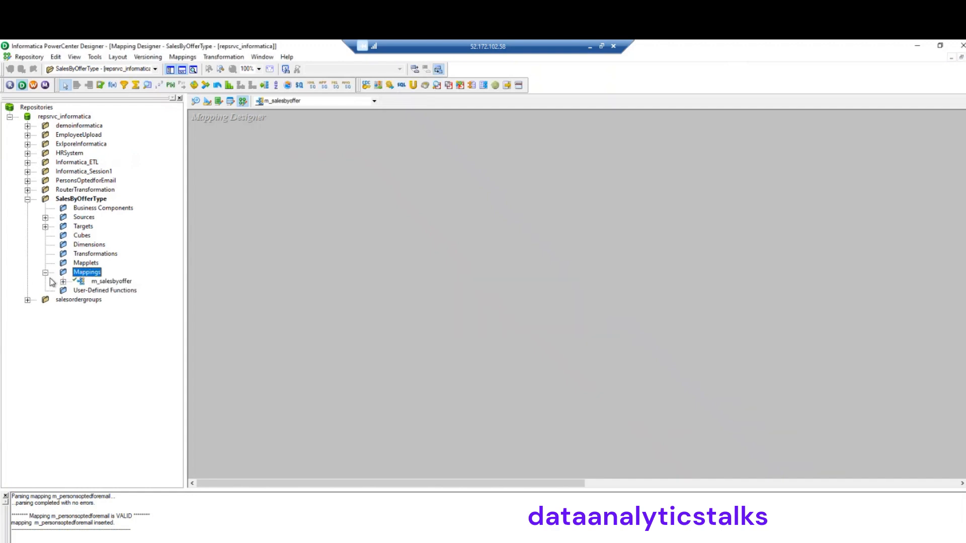
click(123, 282)
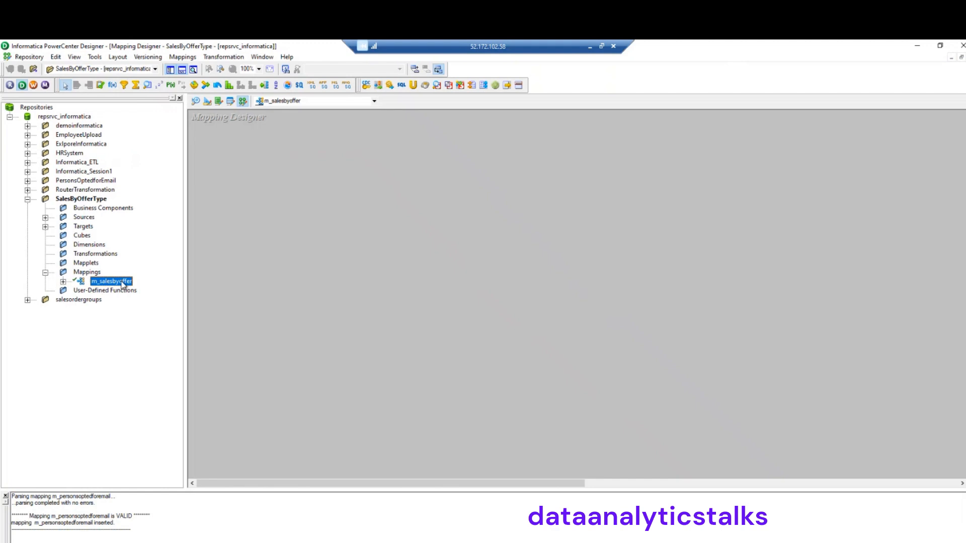
click(63, 282)
click(45, 217)
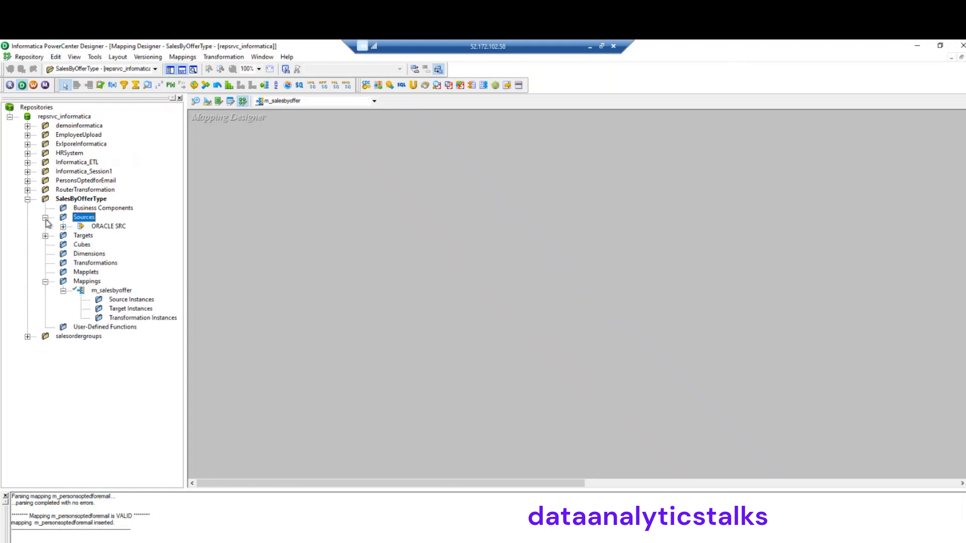
double_click(80, 227)
drag(120, 236, 229, 186)
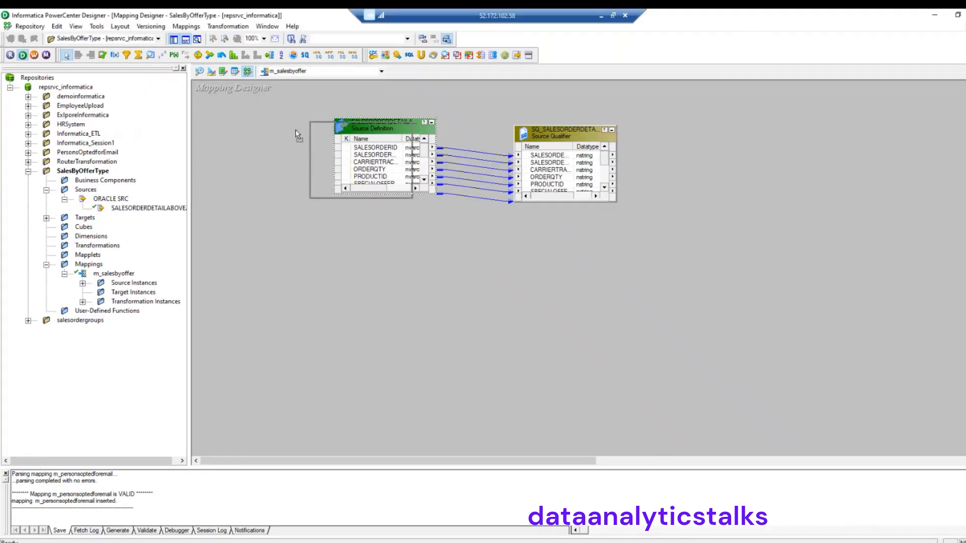
Step: Arrange the source definition and its source qualifier side by side and enlarge both to show all ports
drag(296, 132, 207, 135)
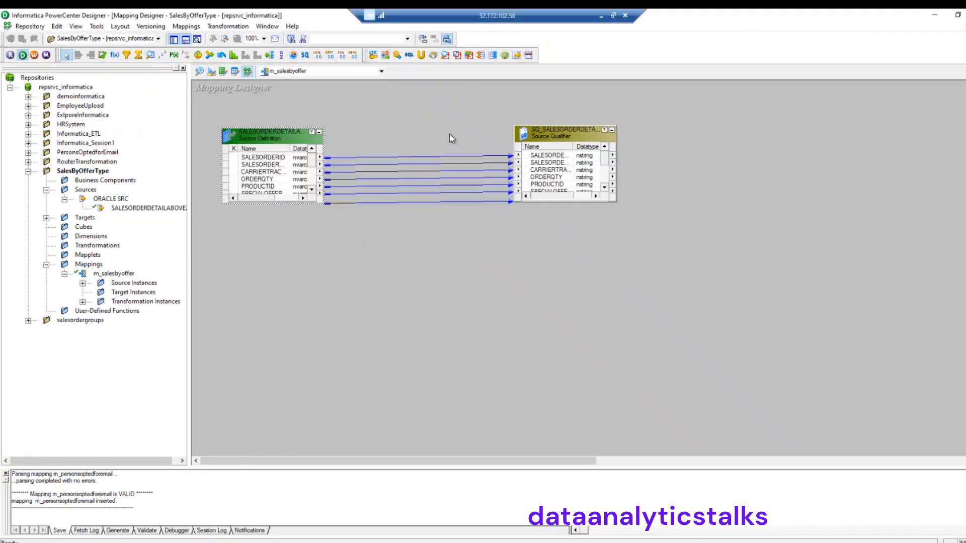
drag(549, 134, 418, 132)
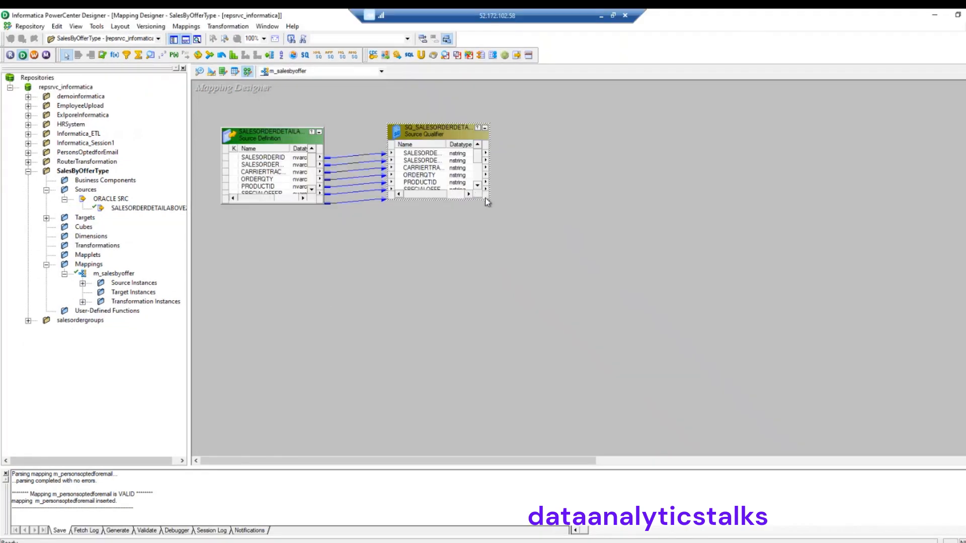
drag(485, 198, 539, 255)
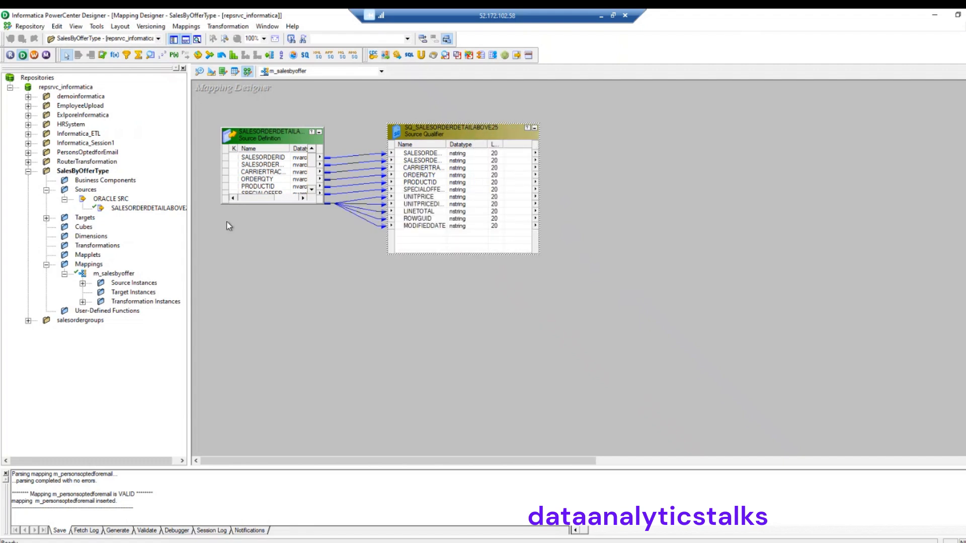
drag(222, 203, 220, 259)
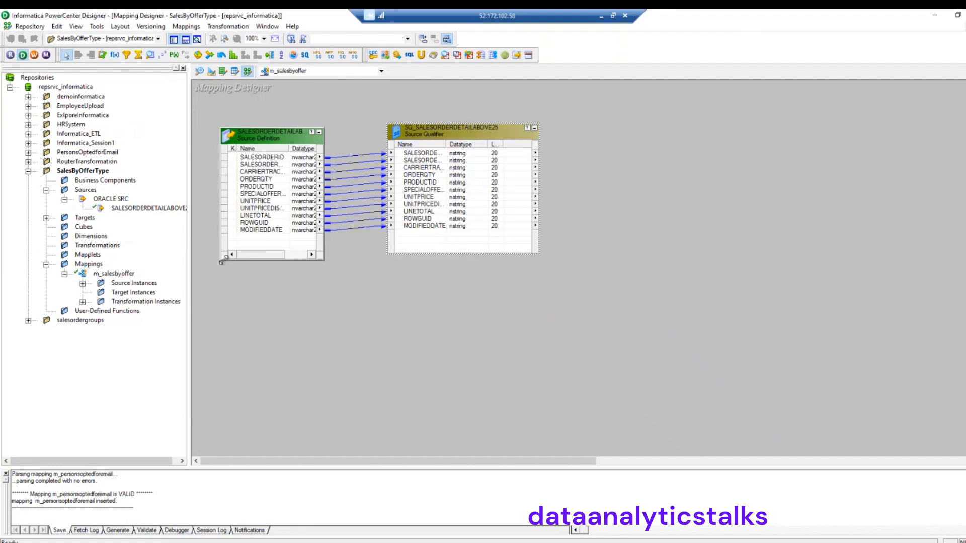
click(323, 319)
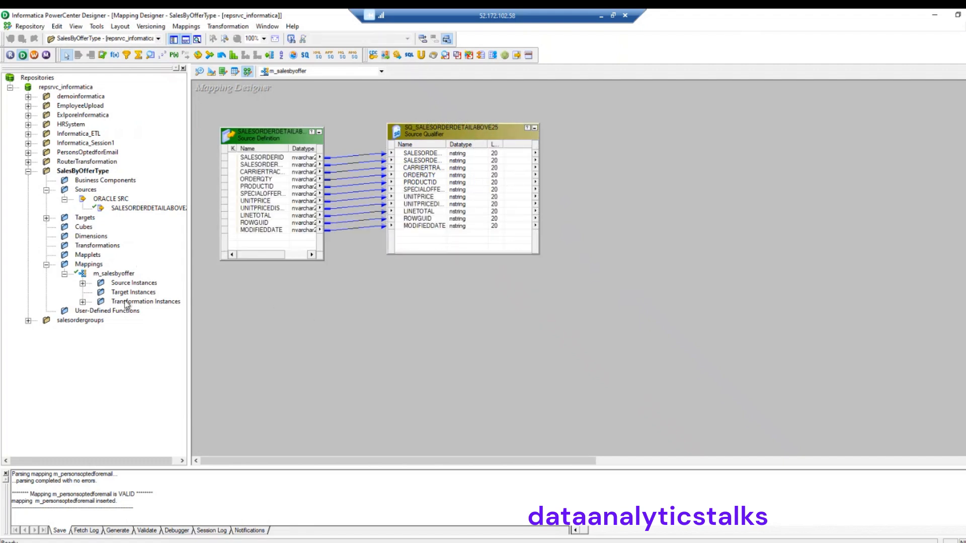
Step: Add the SALESBYOFFERTYPE target to the mapping, leaving a gap after the source qualifier, and enlarge its definition
click(46, 218)
drag(119, 229, 790, 117)
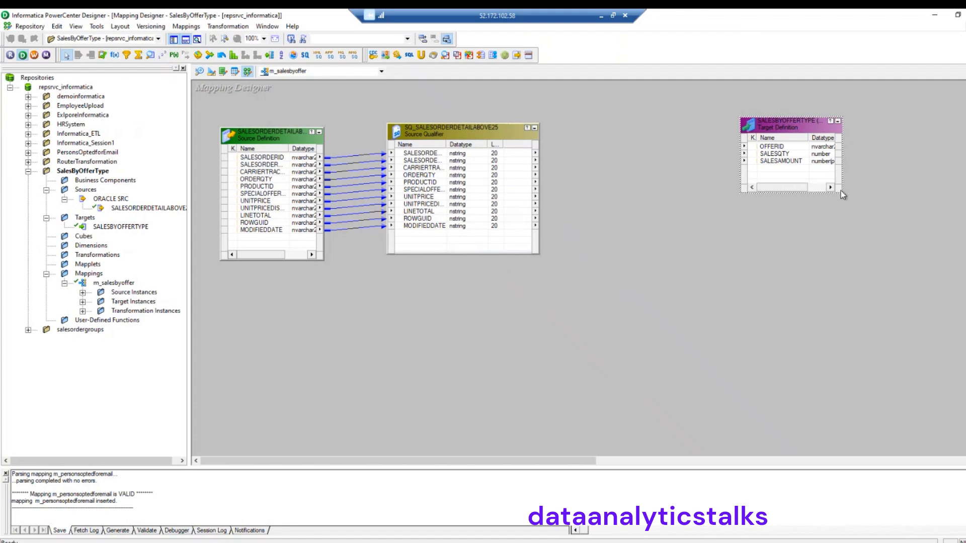
drag(843, 194, 889, 249)
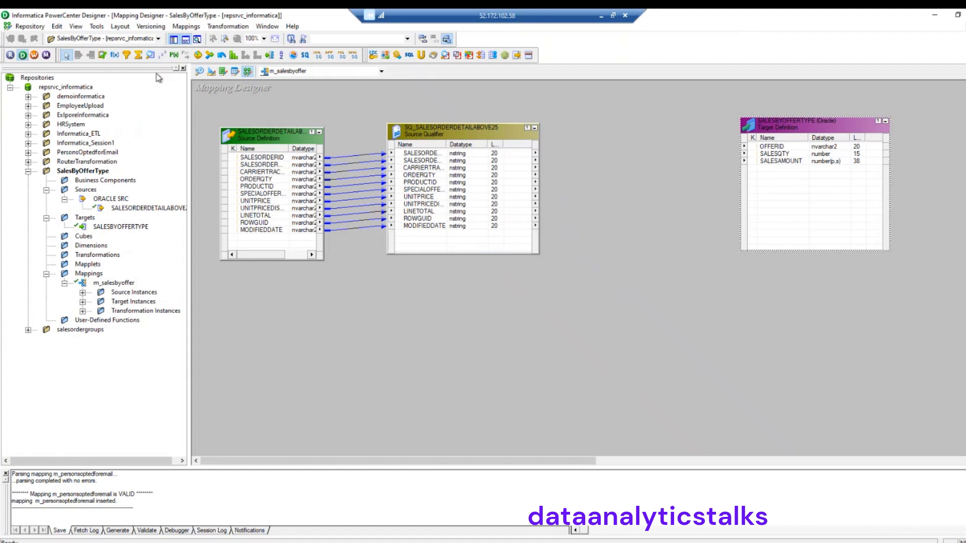
Step: Place an Aggregator transformation between the source qualifier and the target, and link all source qualifier ports into it
click(139, 55)
drag(579, 125, 765, 323)
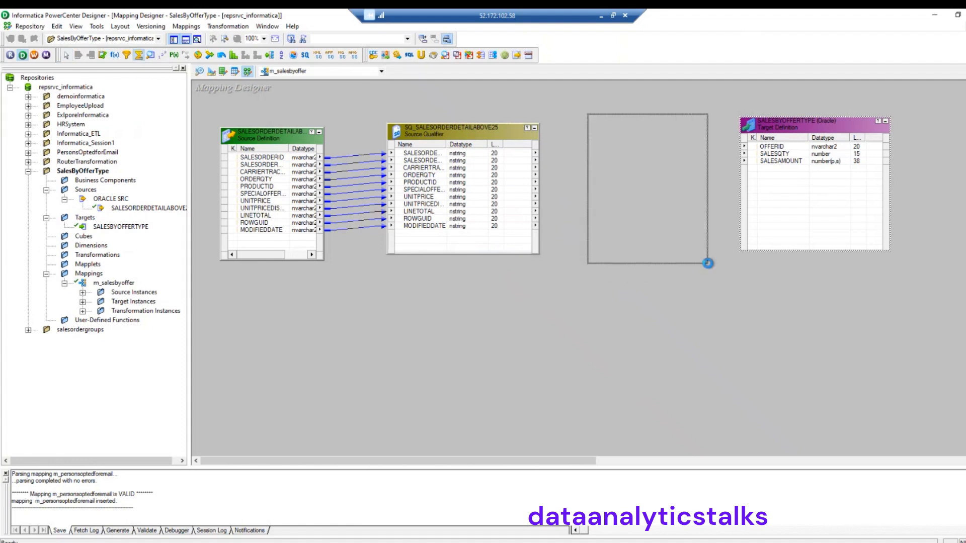
click(424, 154)
shift+click(424, 226)
drag(424, 165, 610, 148)
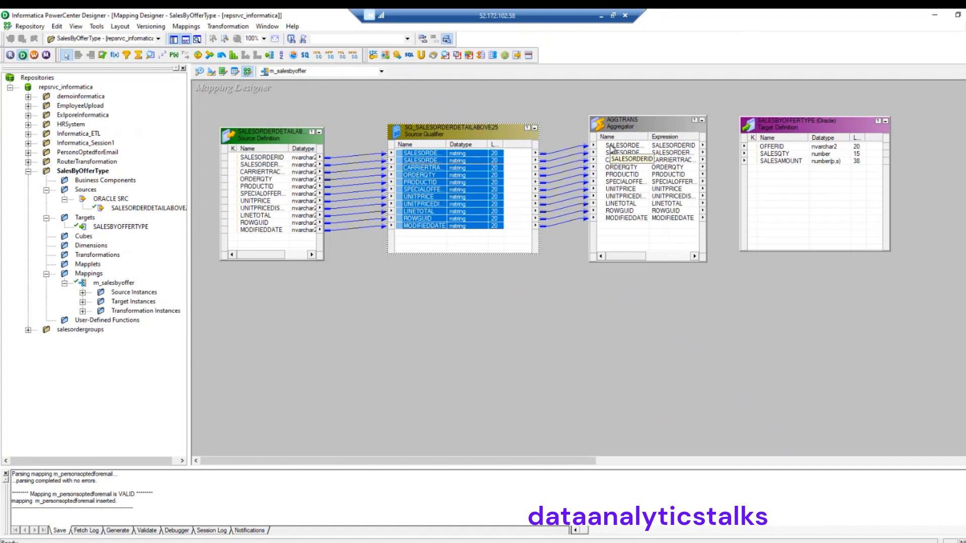
Step: Move the SALESBYOFFERTYPE target definition farther away from the aggregator
click(845, 132)
drag(844, 131, 918, 132)
click(654, 255)
drag(654, 256, 597, 257)
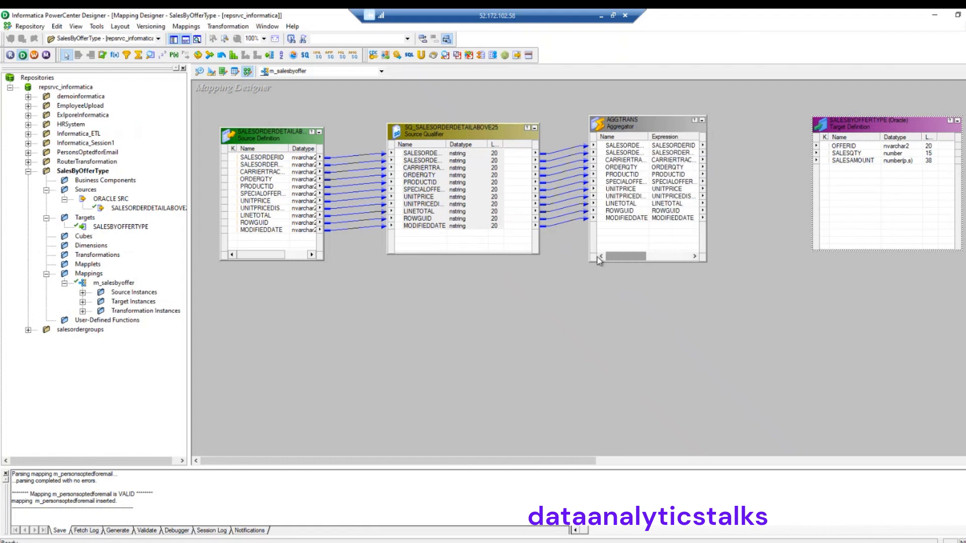
Step: In the aggregator's ports, disable output for SALESORDERID, SALESORDERDETAILID and CARRIERTRACKINGNUMBER
double_click(655, 121)
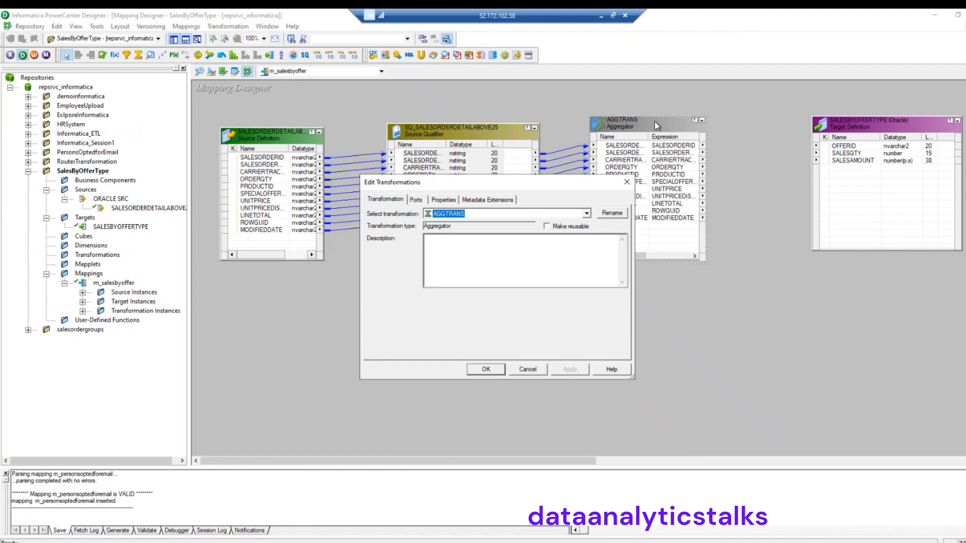
click(391, 200)
click(421, 197)
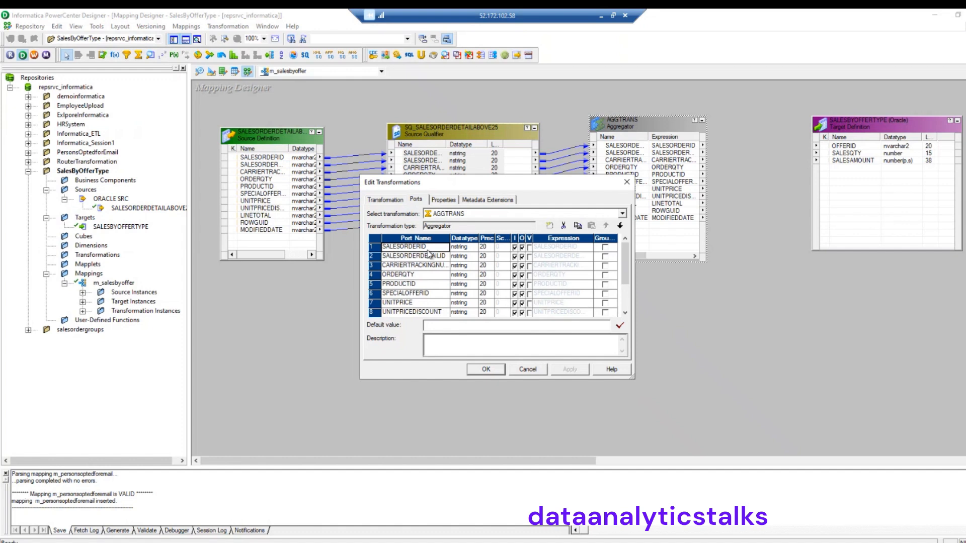
click(521, 247)
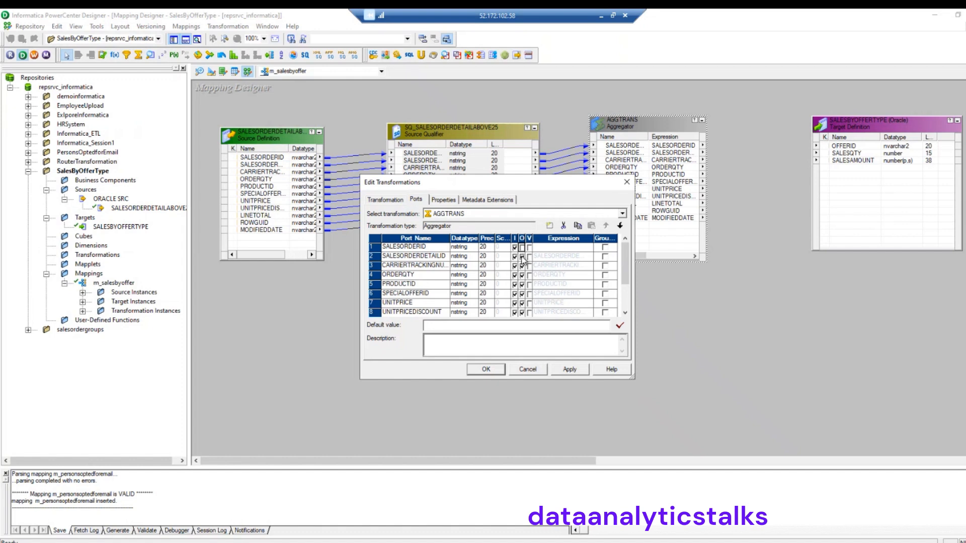
click(522, 257)
click(522, 266)
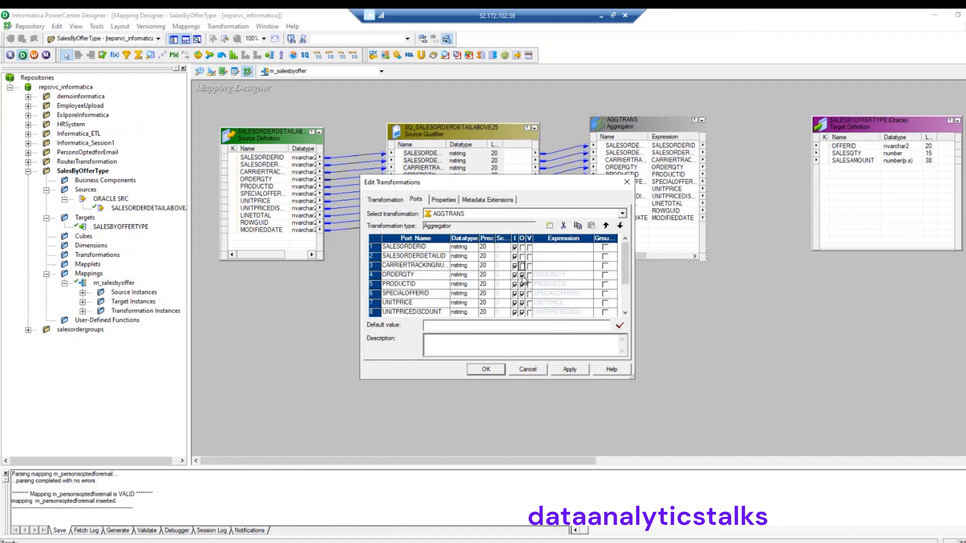
Step: Disable output for the aggregator ports MODIFIEDDATE, ROWGUID, UNITPRICE and UNITPRICEDISCOUNT
scroll(522, 280, down, 2)
click(521, 302)
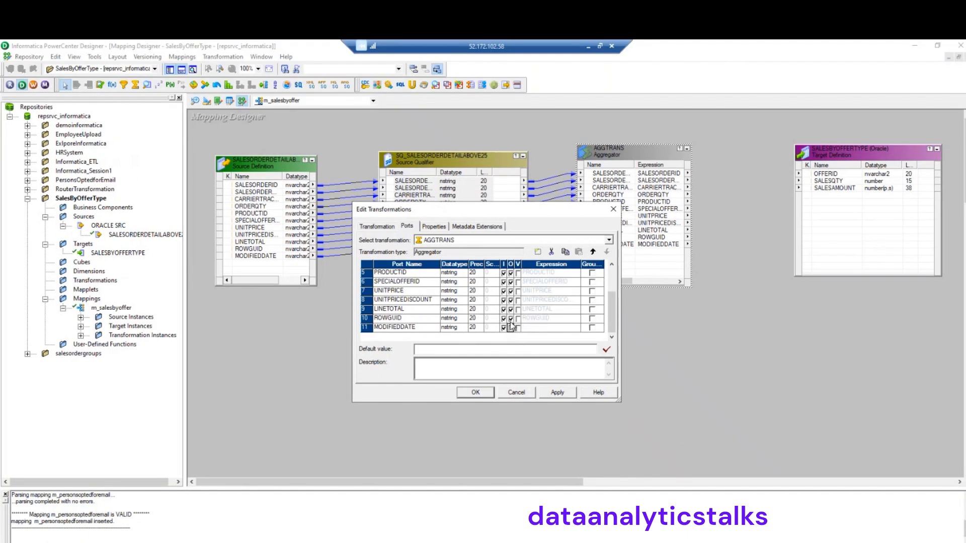
click(511, 318)
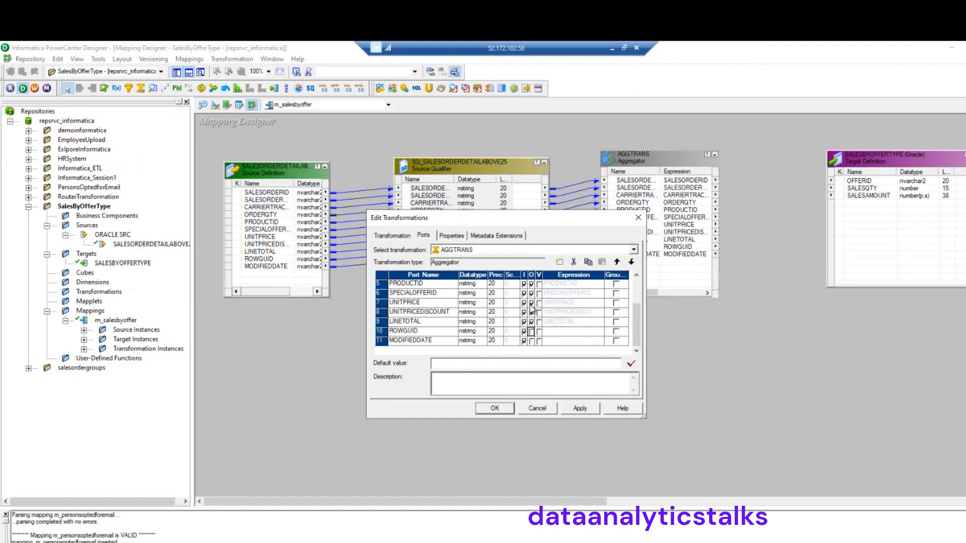
click(510, 290)
click(532, 313)
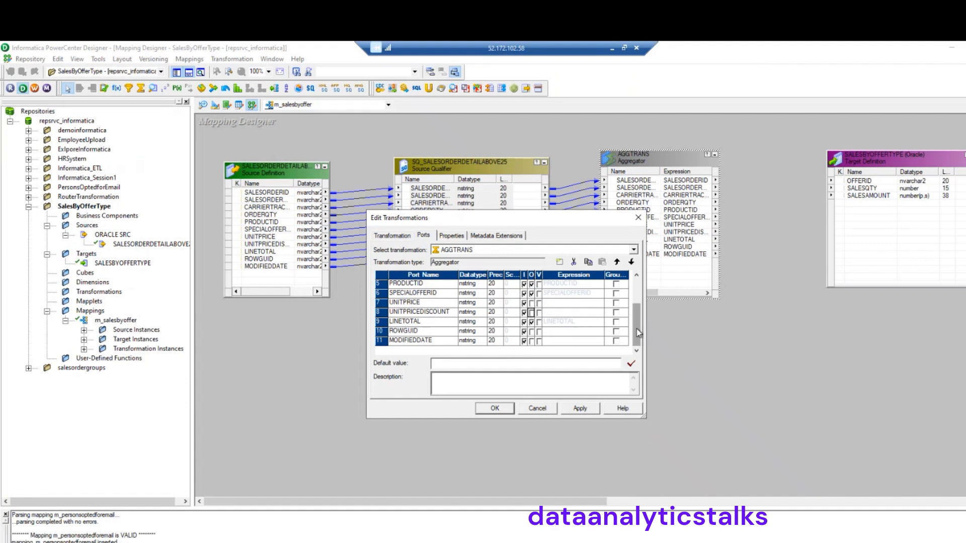
Step: Disable output for the PRODUCTID, ORDERQTY and LINETOTAL ports, leaving SPECIALOFFERID as an output port
scroll(638, 327, up, 1)
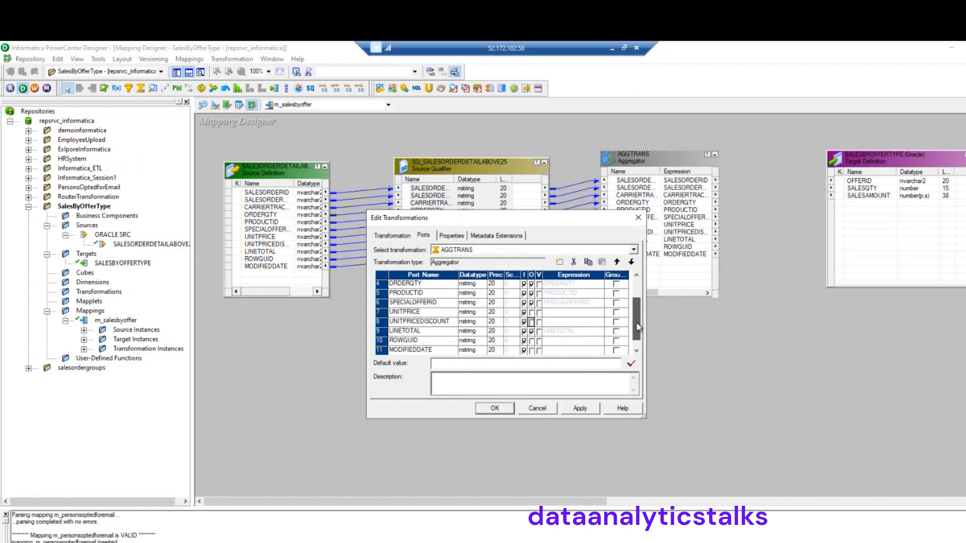
click(532, 294)
click(532, 294)
scroll(634, 315, up, 1)
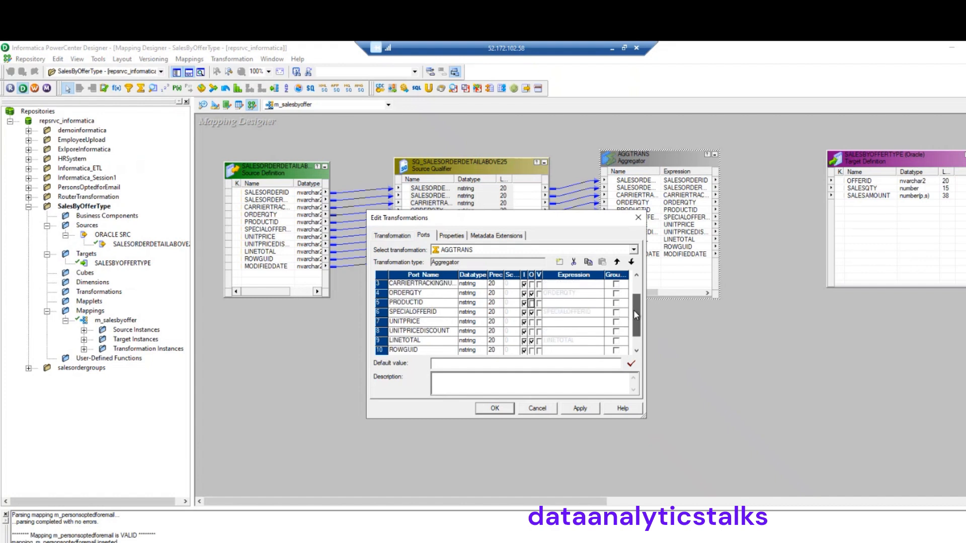
click(532, 294)
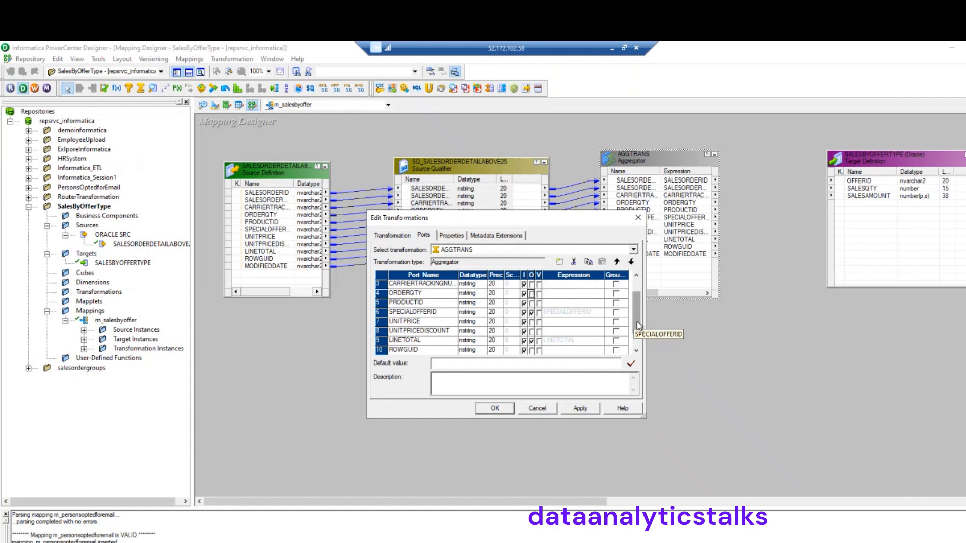
drag(638, 326, 638, 342)
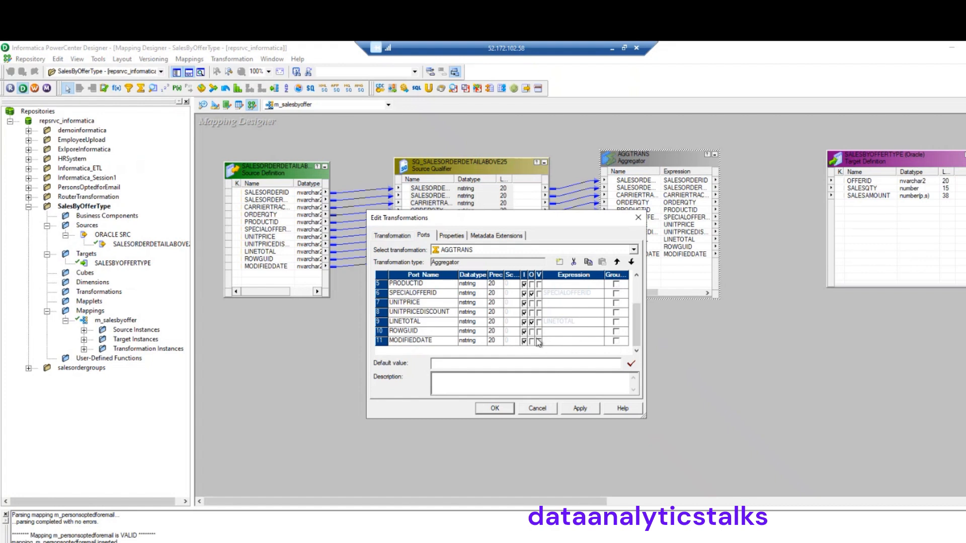
click(532, 321)
Step: Add a new aggregator port after LINETOTAL named SALESSUM with the decimal datatype
click(560, 262)
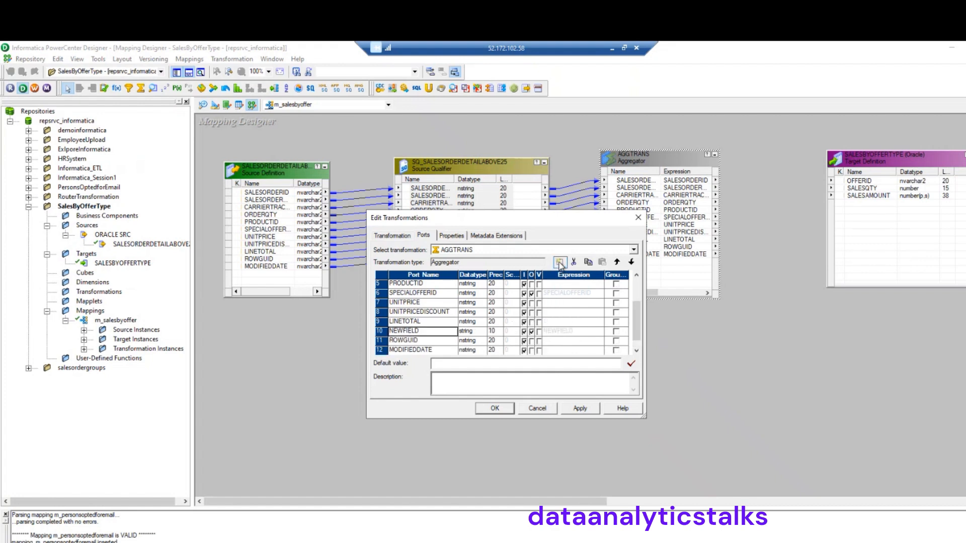
click(431, 330)
drag(423, 330, 360, 331)
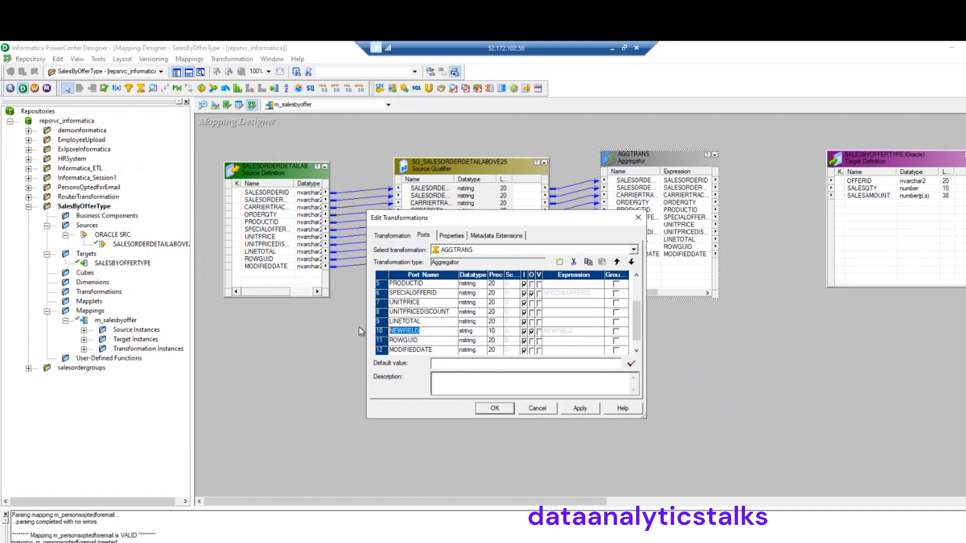
text(SALESSUM)
click(481, 333)
click(482, 333)
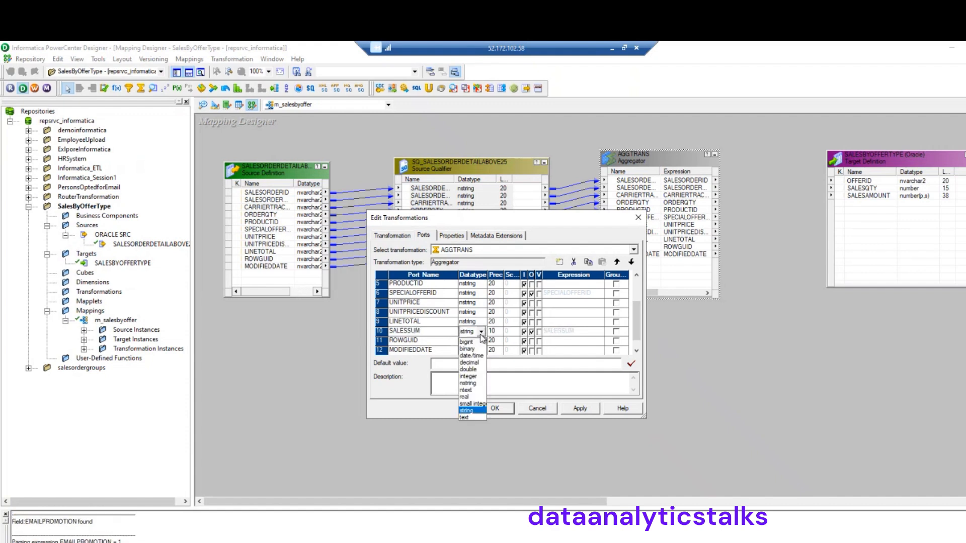
click(475, 363)
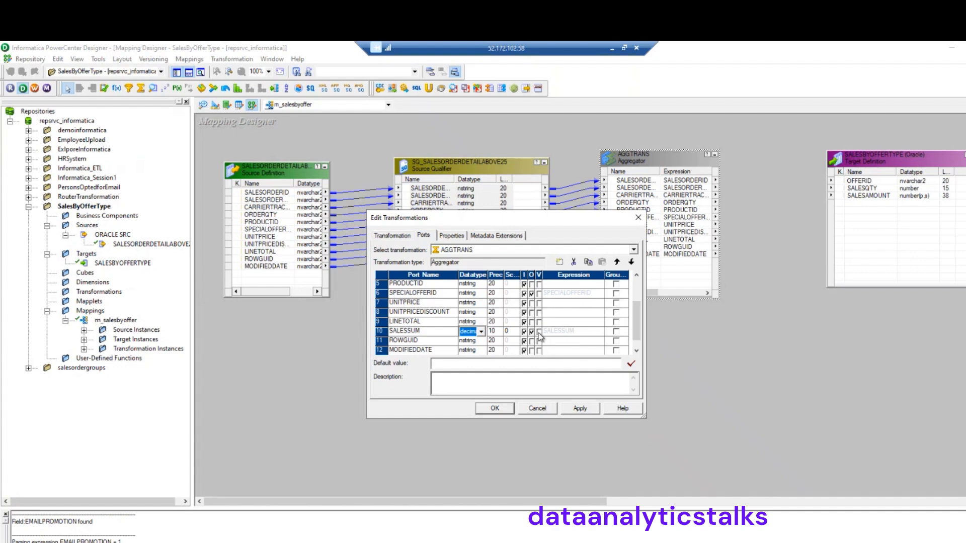
Step: Add another aggregator port below SALESSUM named SALESQTYSUM with the integer datatype
click(560, 262)
text(SALESQTYSUM)
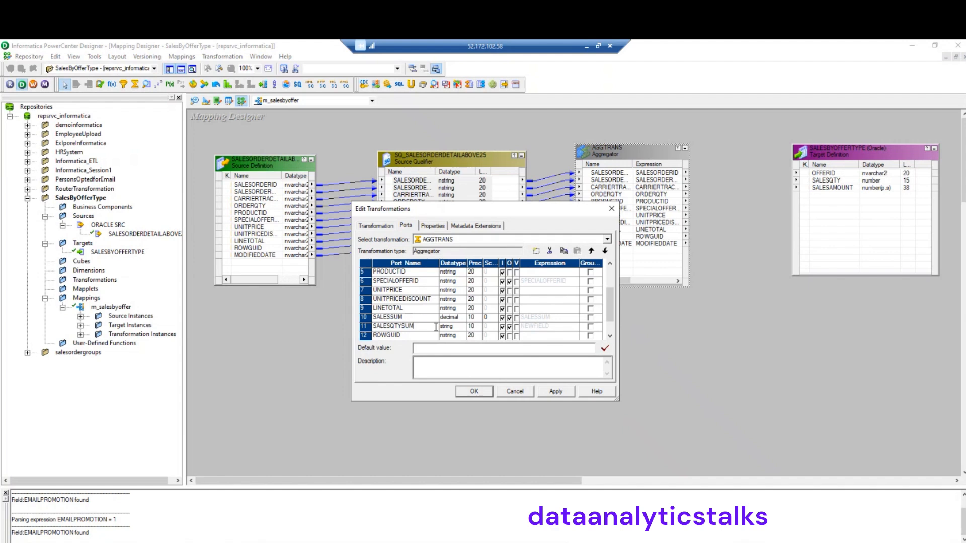
click(461, 327)
click(463, 330)
click(462, 328)
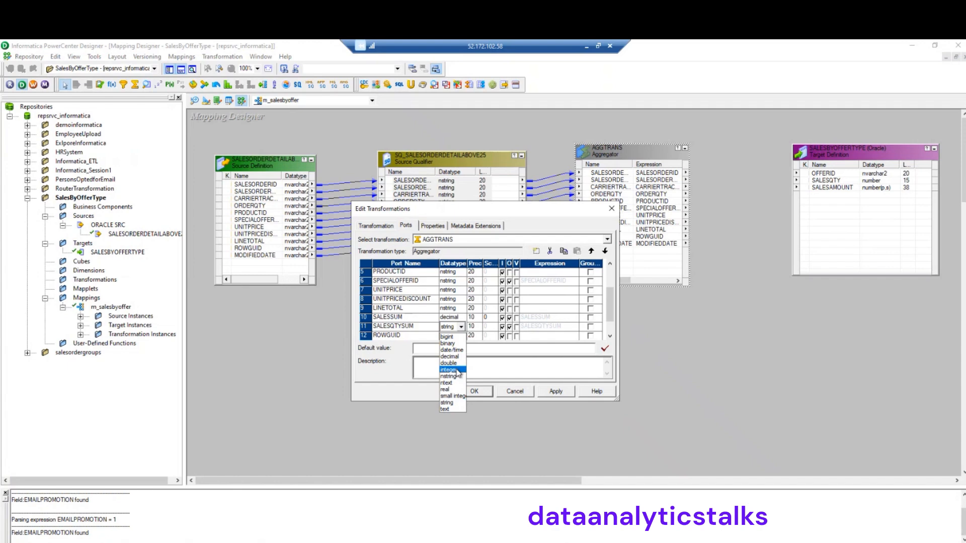
click(455, 370)
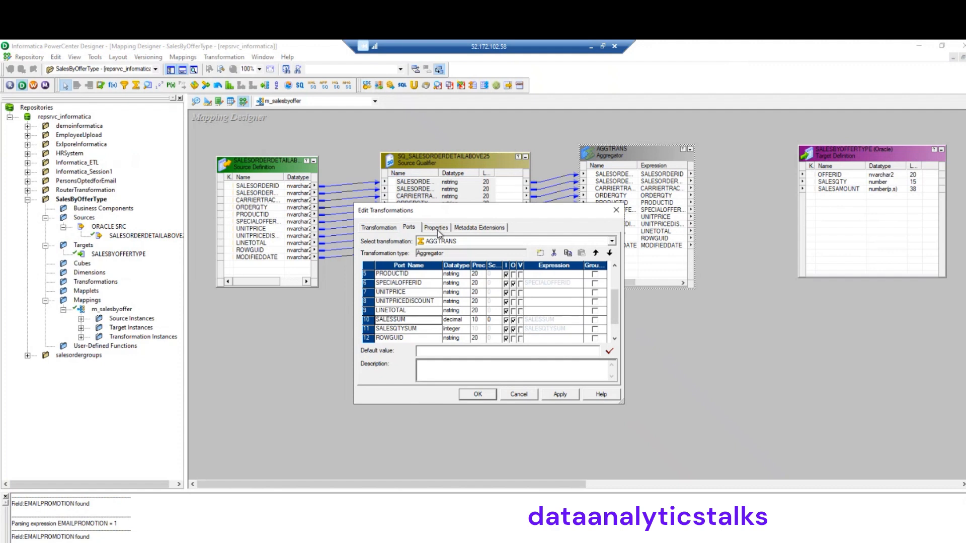
Step: Make SALESSUM and SALESQTYSUM output-only ports by disabling their input option
click(435, 228)
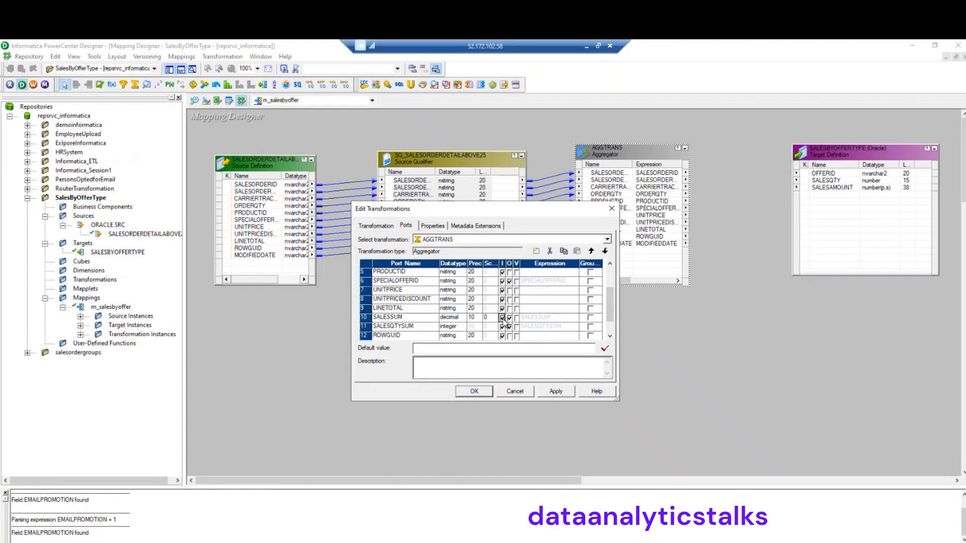
click(506, 320)
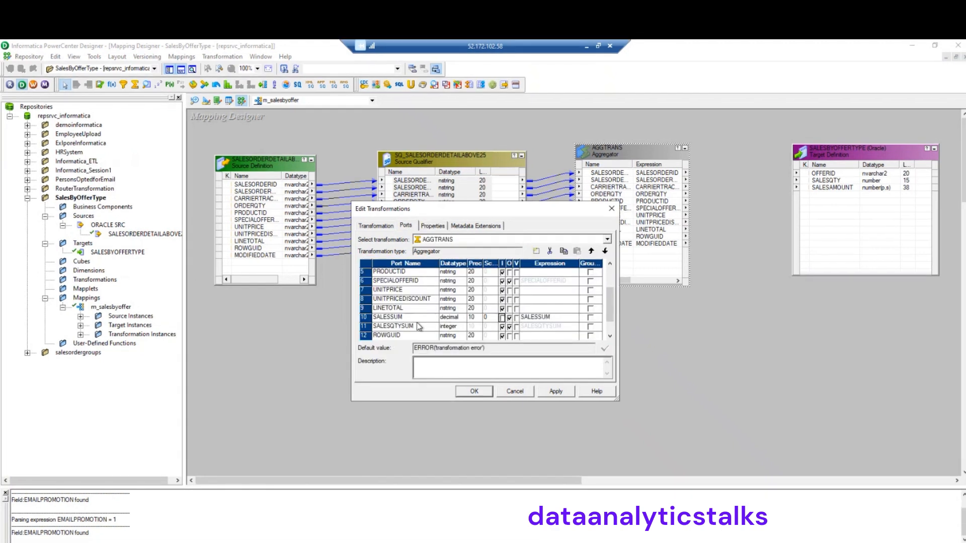
click(501, 327)
Step: Replace the SALESSUM port's expression with SUM(LINETOTAL) and validate it
click(555, 318)
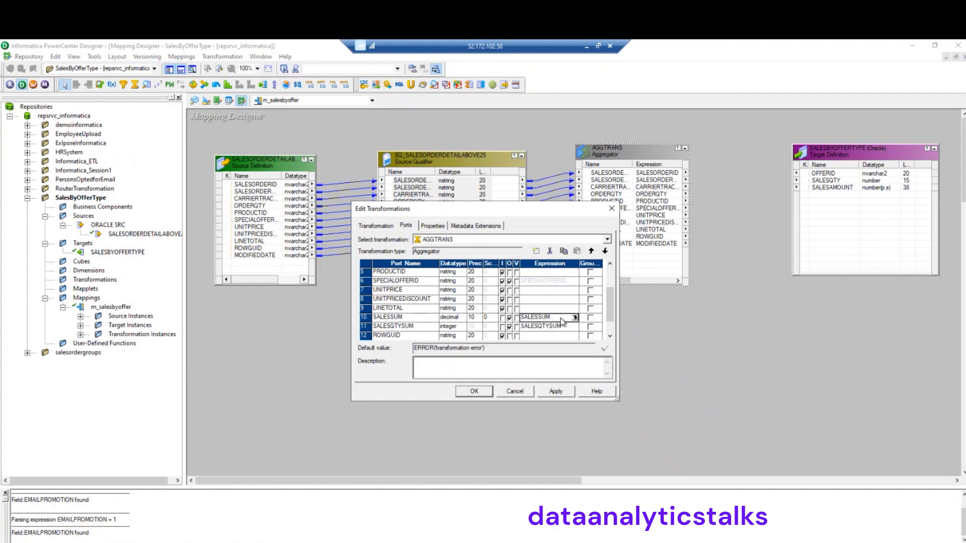
click(574, 317)
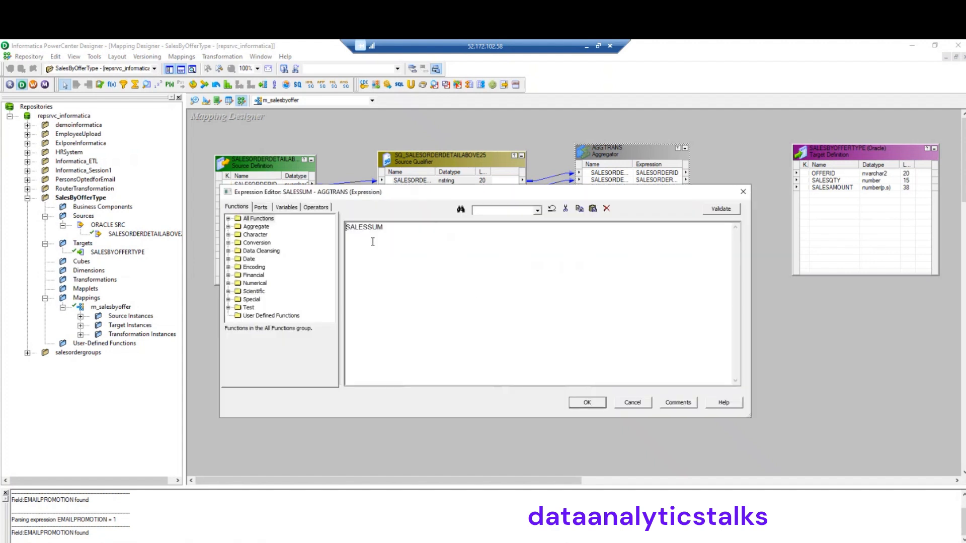
double_click(401, 232)
key(Delete)
click(259, 207)
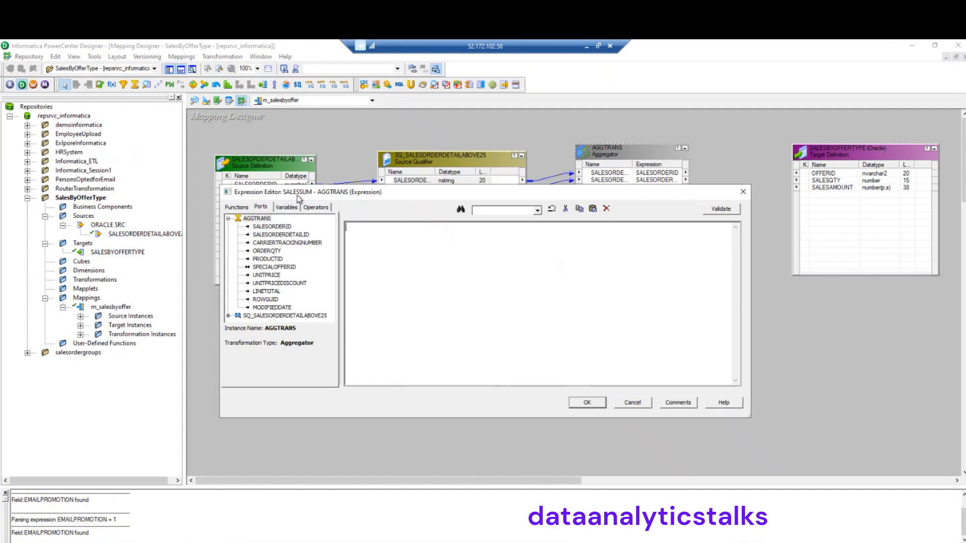
double_click(269, 292)
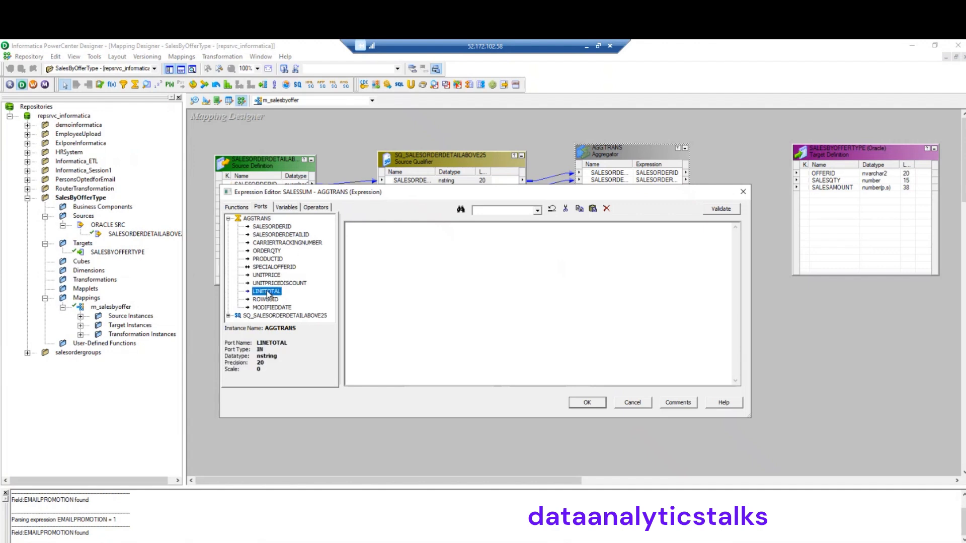
text(SUM(LINETOTAL)
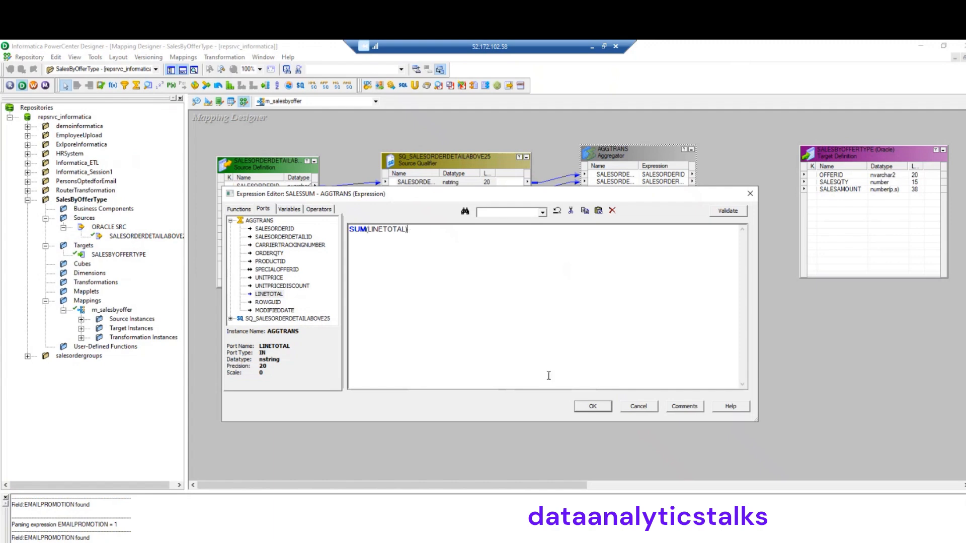
click(730, 213)
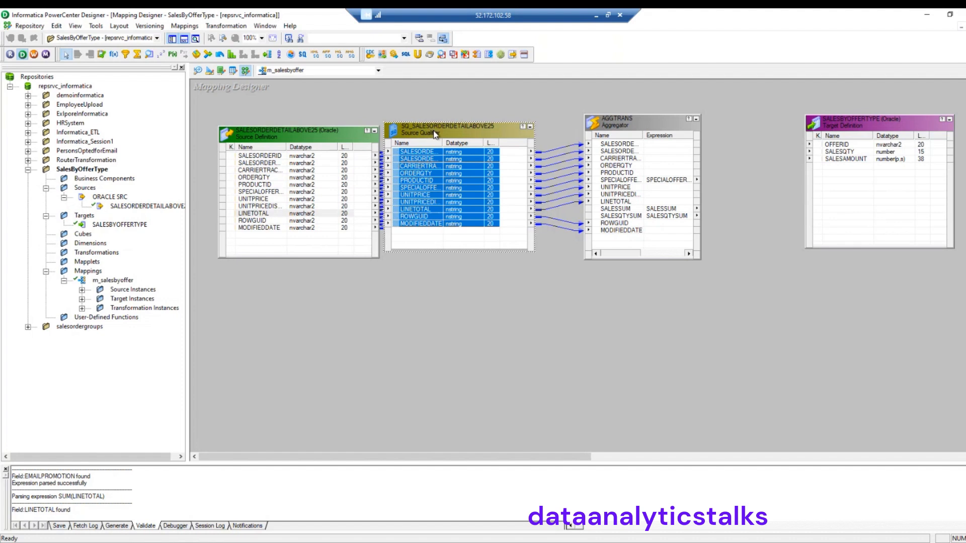
Step: In the source qualifier SQ_SALESORDERDETAILABOVE25, set the LINETOTAL datatype to decimal and the ORDERQTY datatype to integer
double_click(447, 127)
click(412, 198)
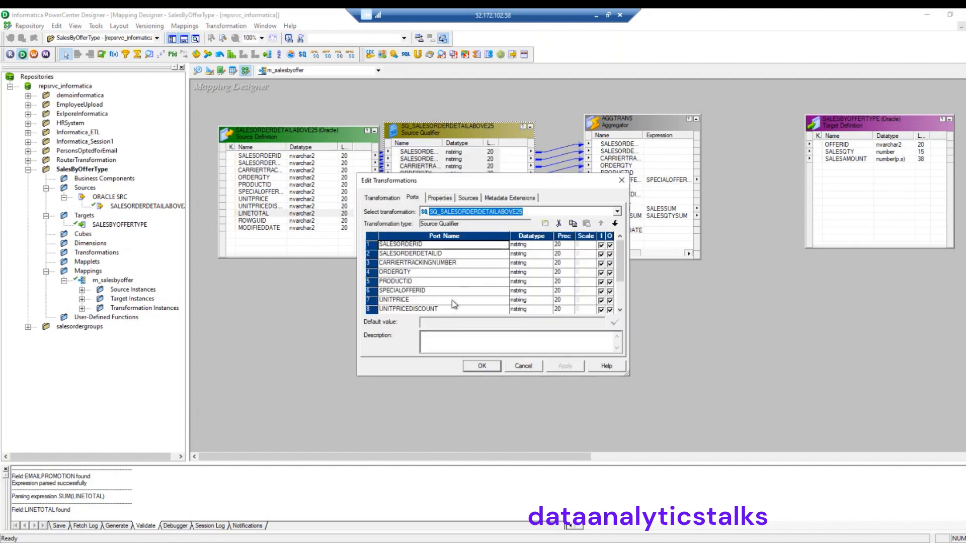
scroll(461, 304, down, 1)
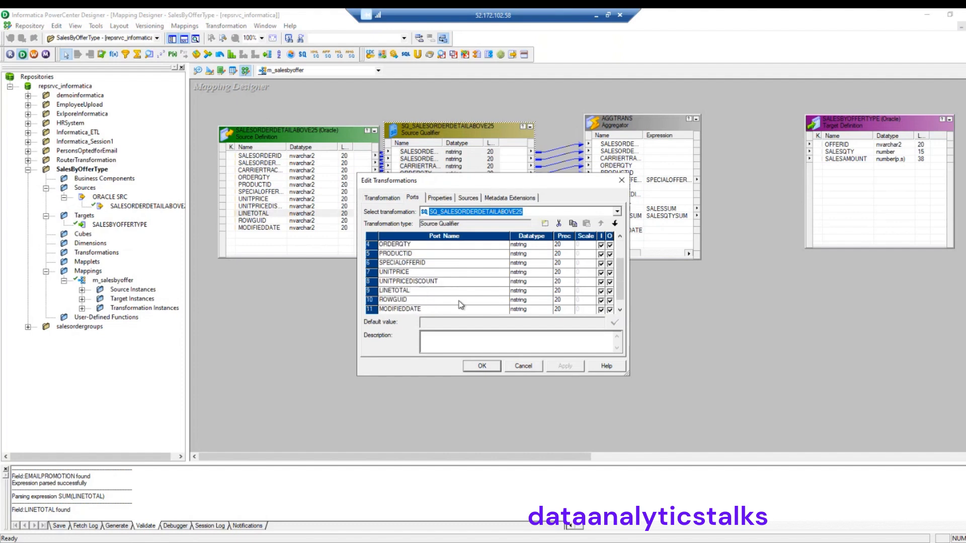
click(540, 292)
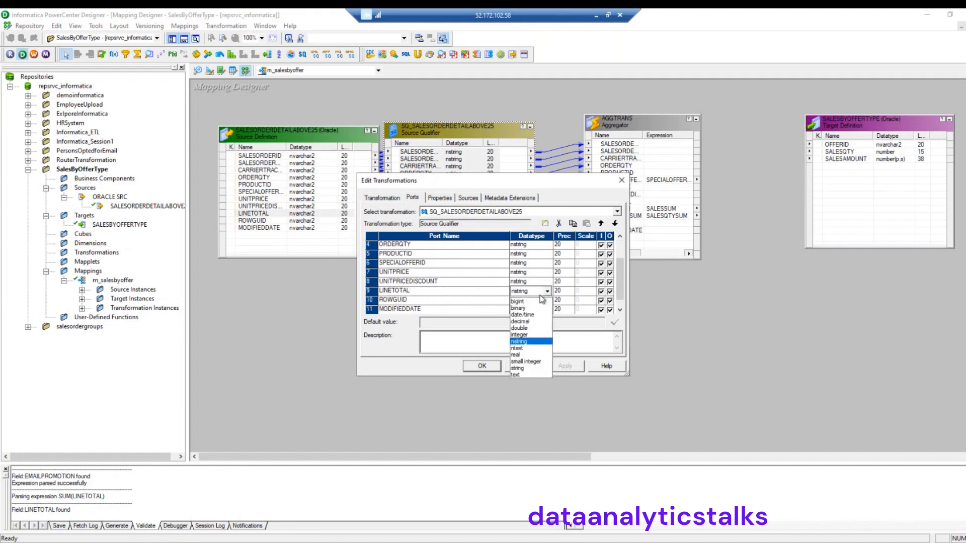
click(520, 320)
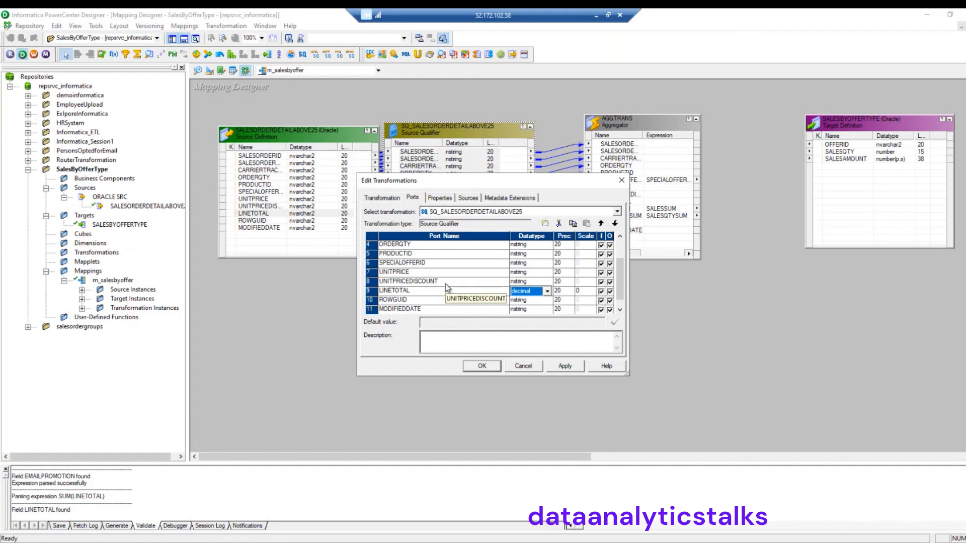
scroll(446, 289, up, 1)
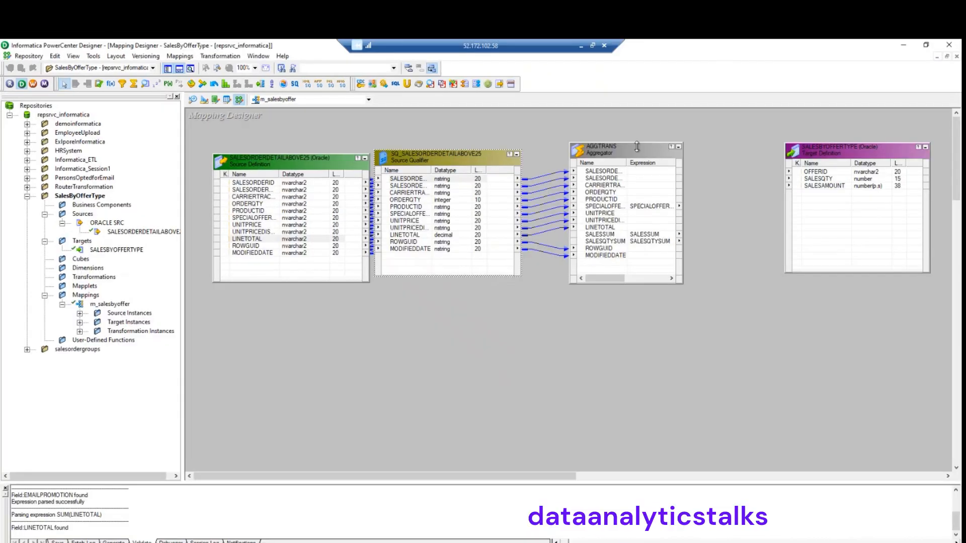
Step: In the AGGTRANS aggregator, set the LINETOTAL port's datatype to decimal and the ORDERQTY port's datatype to integer
double_click(562, 135)
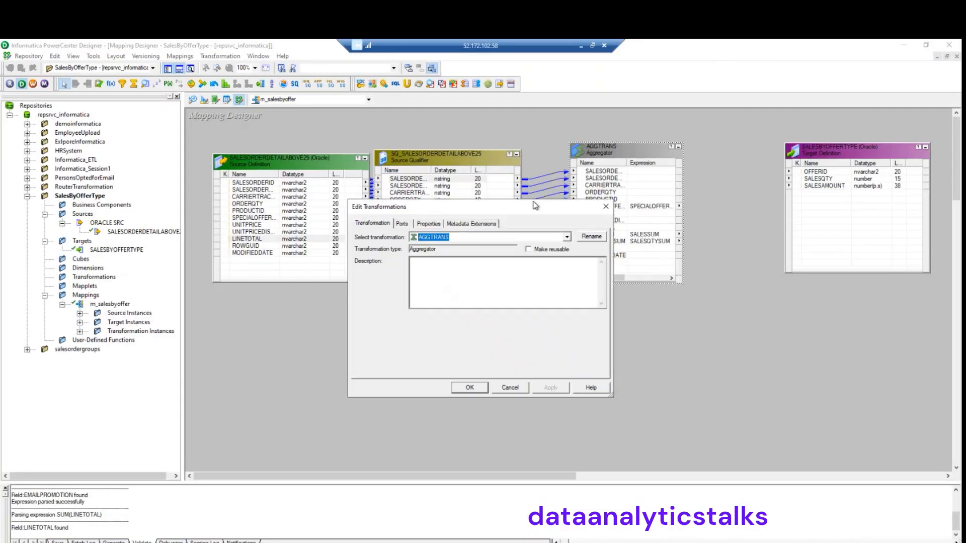
click(402, 224)
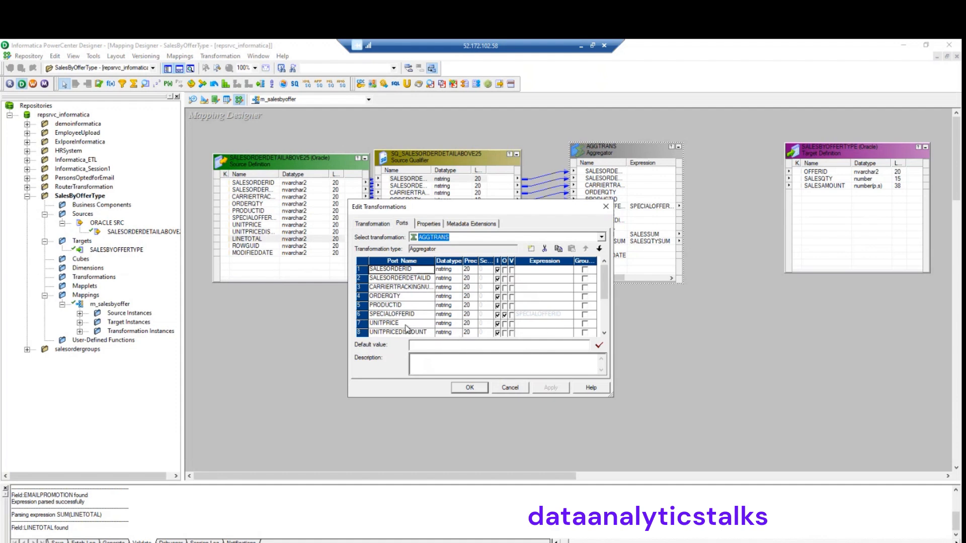
scroll(411, 329, down, 2)
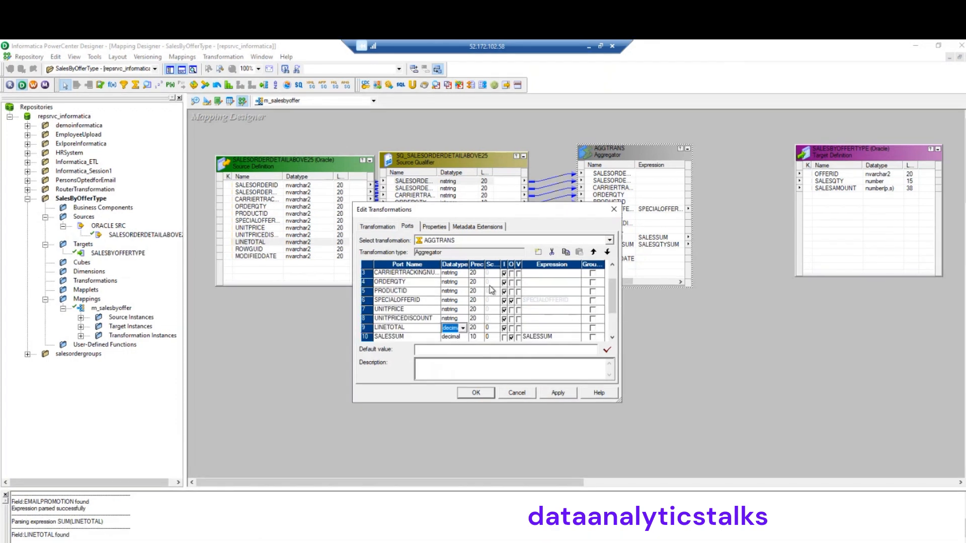
click(461, 282)
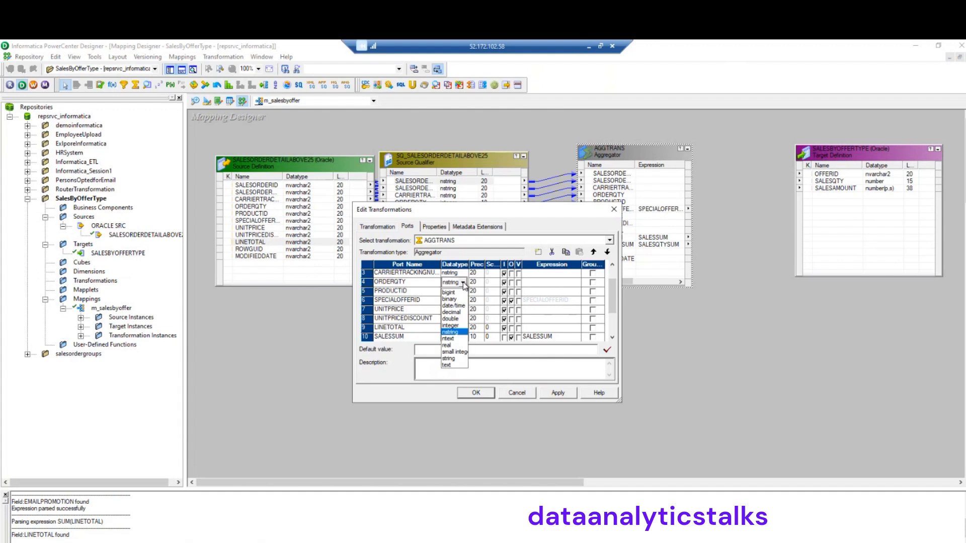
click(456, 325)
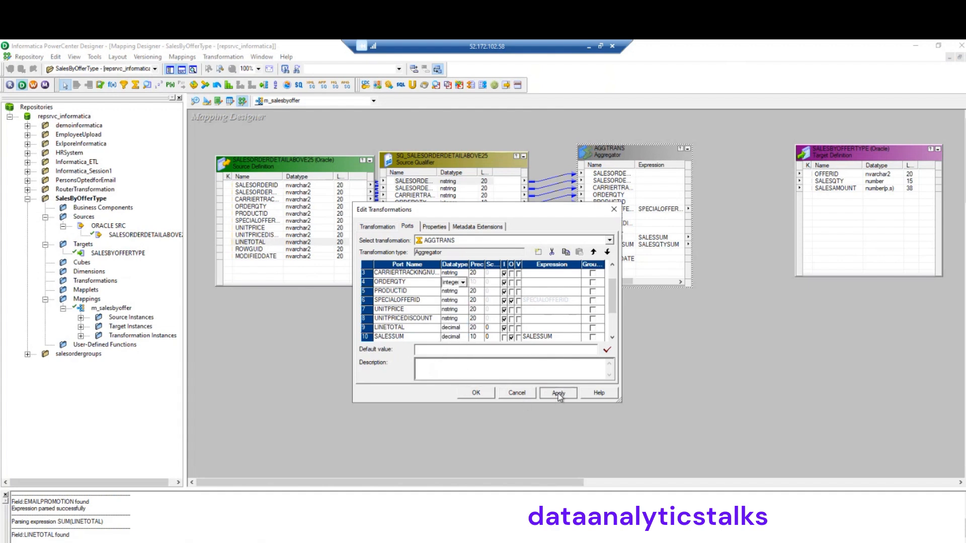
click(477, 391)
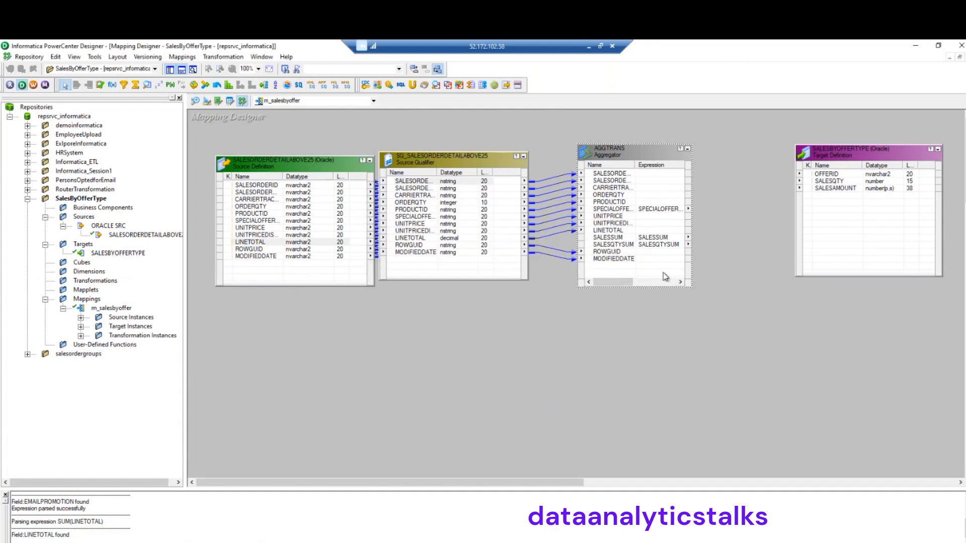
Step: Replace the AGGTRANS port SALESSUM's expression with SUM(LINETOTAL), validate it and accept it
double_click(645, 152)
click(407, 226)
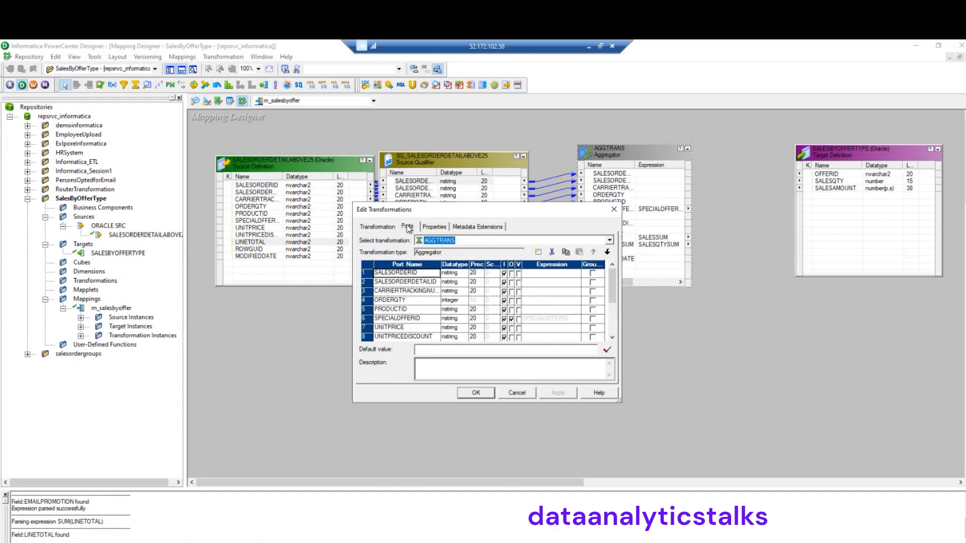
scroll(517, 339, down, 2)
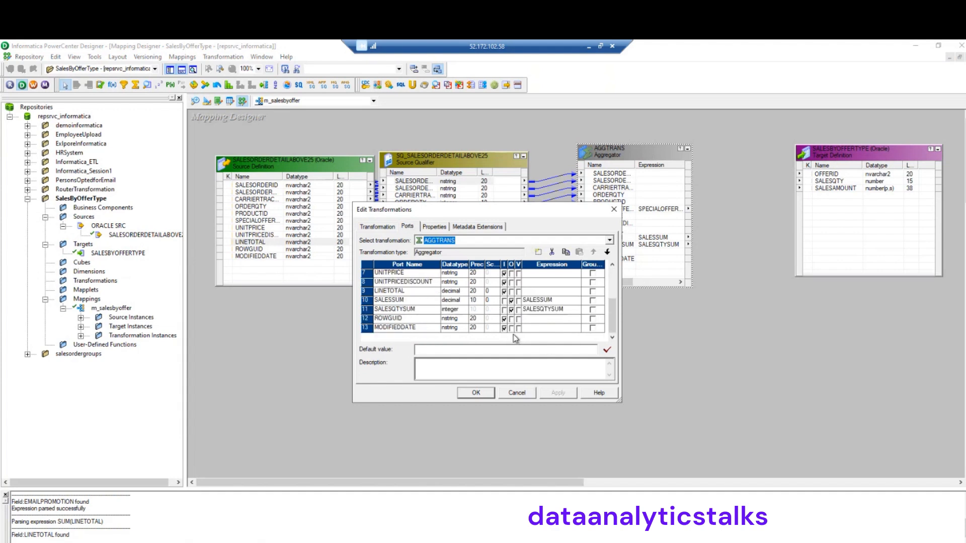
click(568, 301)
click(577, 300)
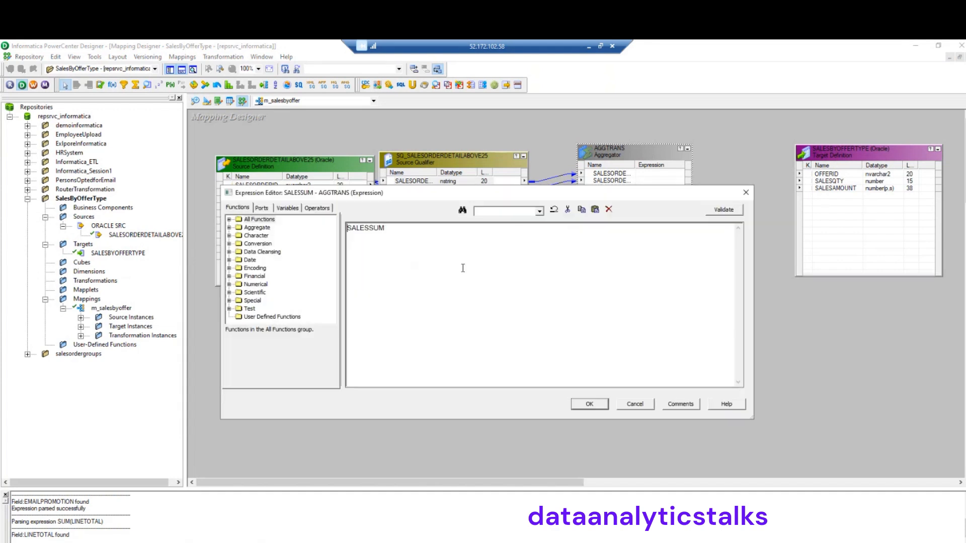
key(ctrl+a)
key(Delete)
click(262, 207)
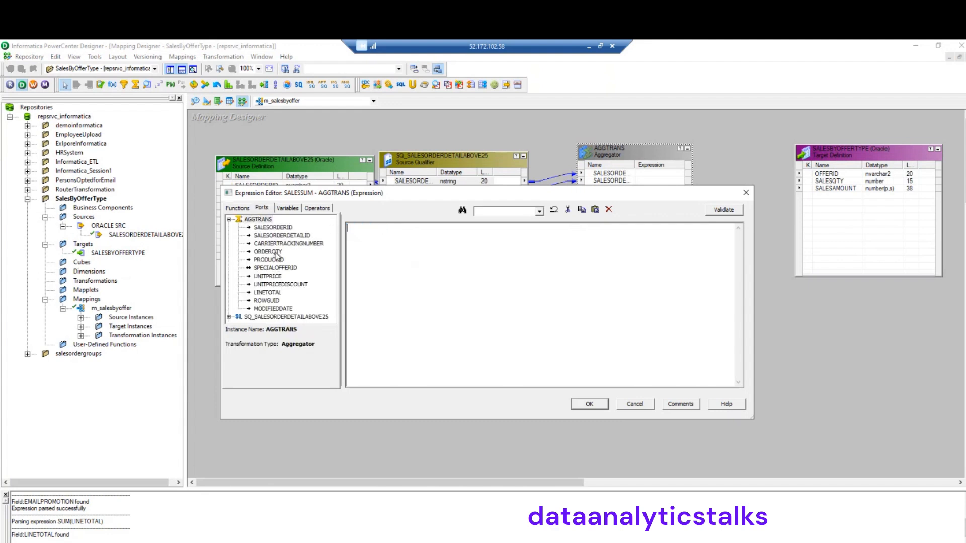
double_click(268, 292)
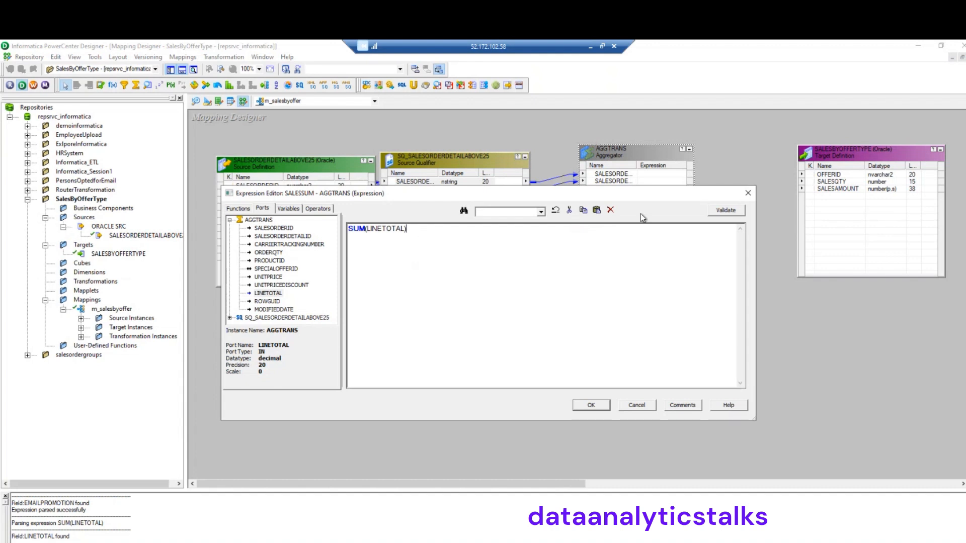
click(726, 212)
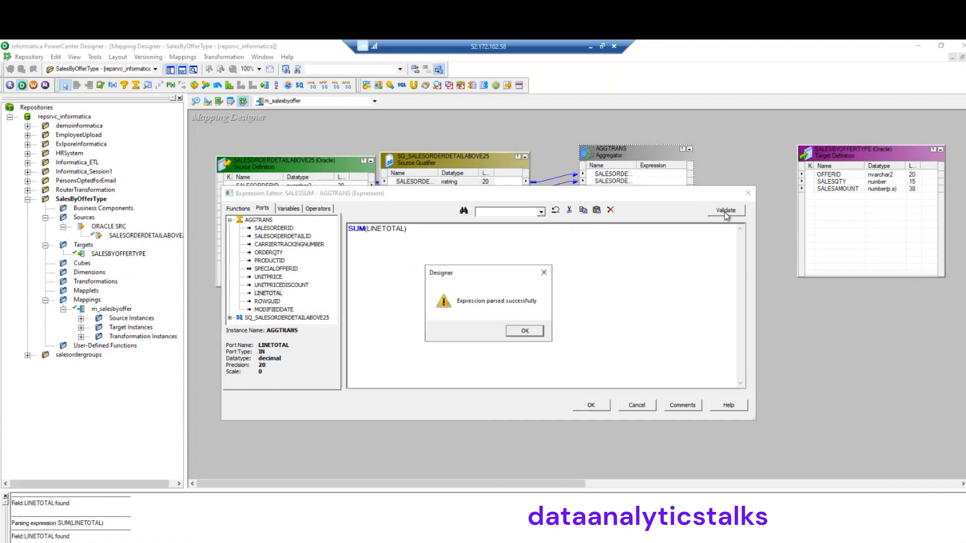
click(511, 334)
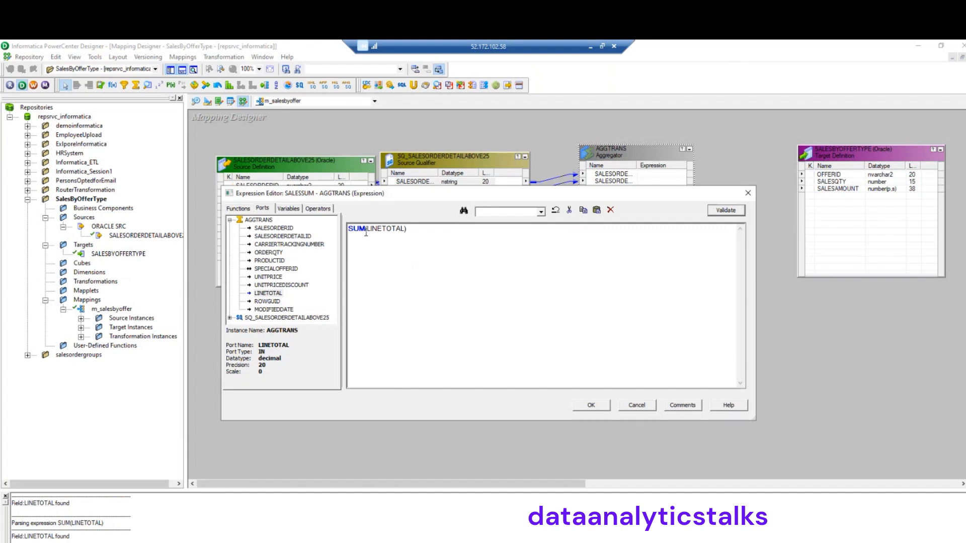
click(605, 403)
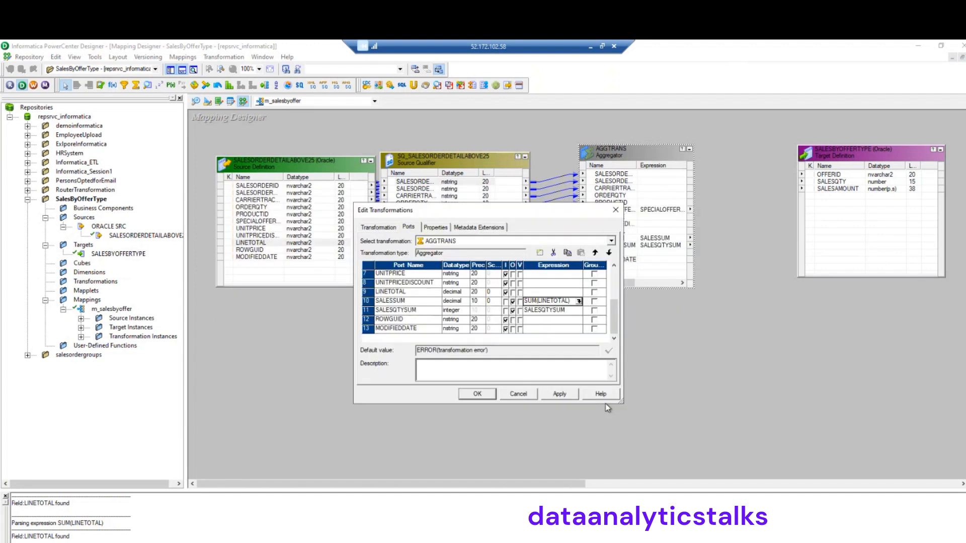
Step: Replace the SALESQTYSUM port's expression with SUM(ORDERQTY), validate it and accept it
click(576, 311)
click(580, 311)
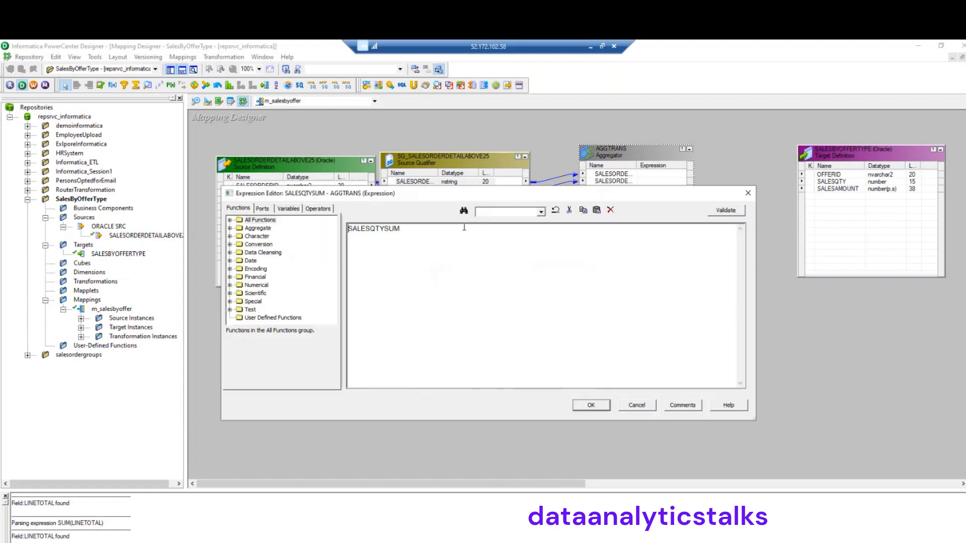
key(Delete)
text(SUM)
click(262, 210)
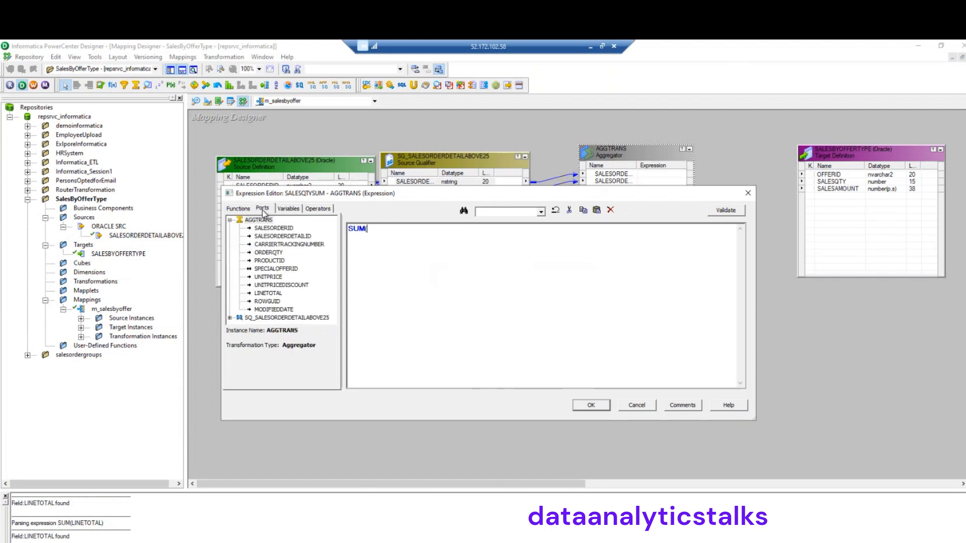
double_click(268, 253)
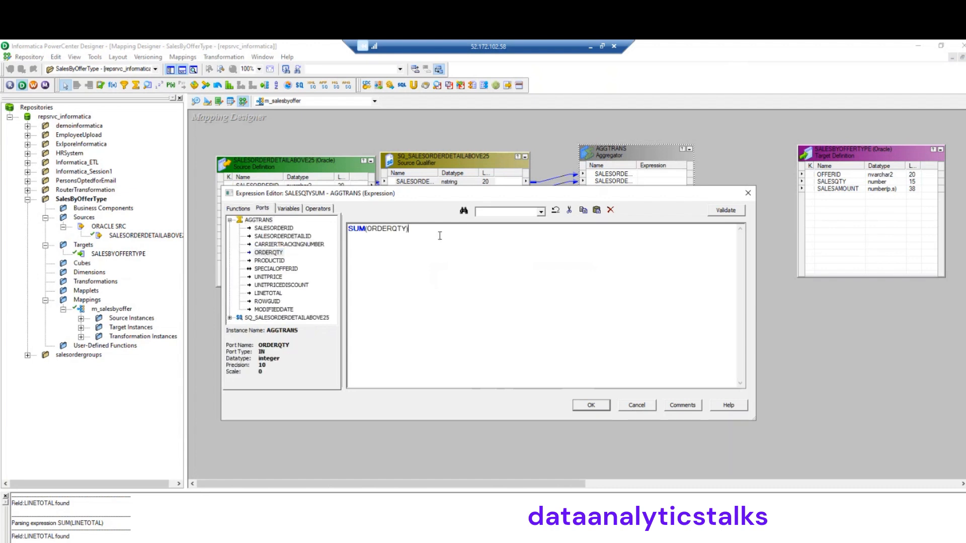
click(726, 210)
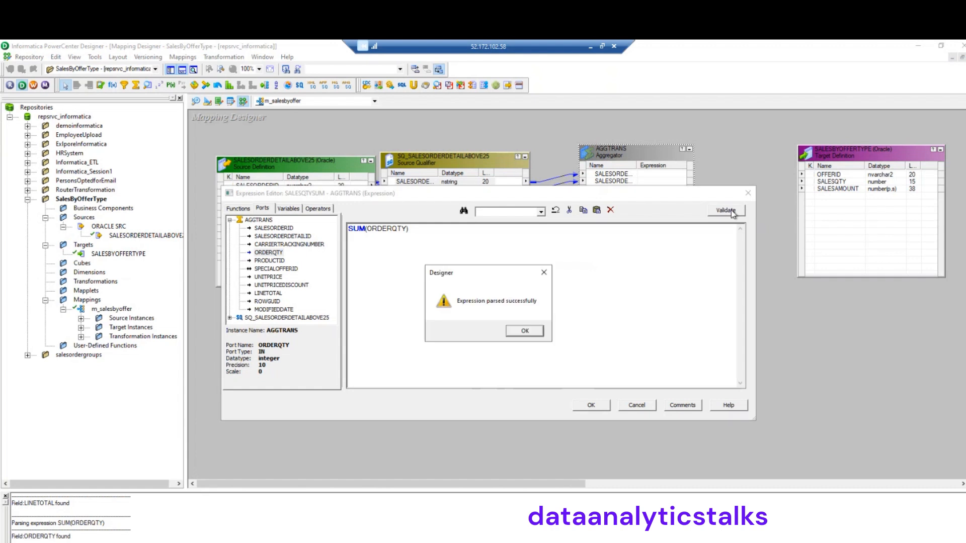
click(518, 328)
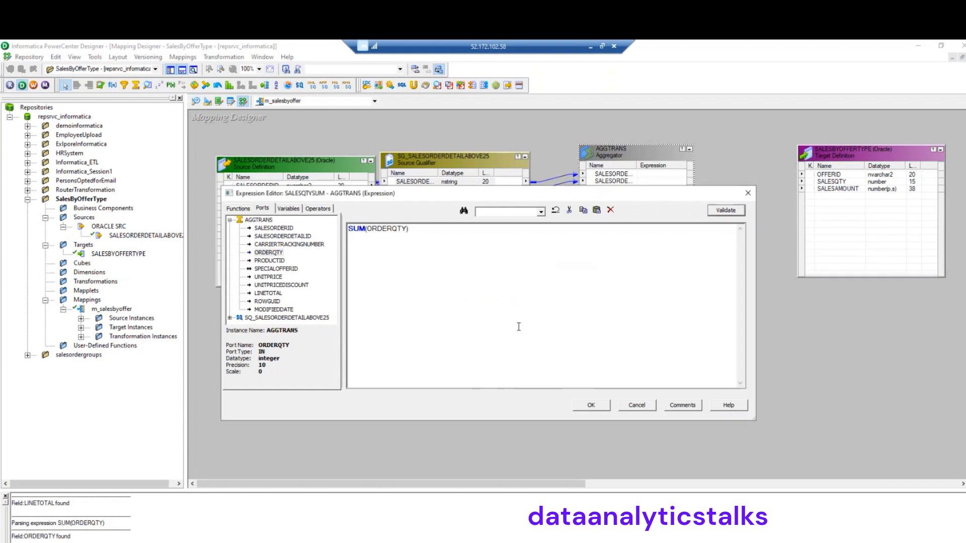
click(591, 405)
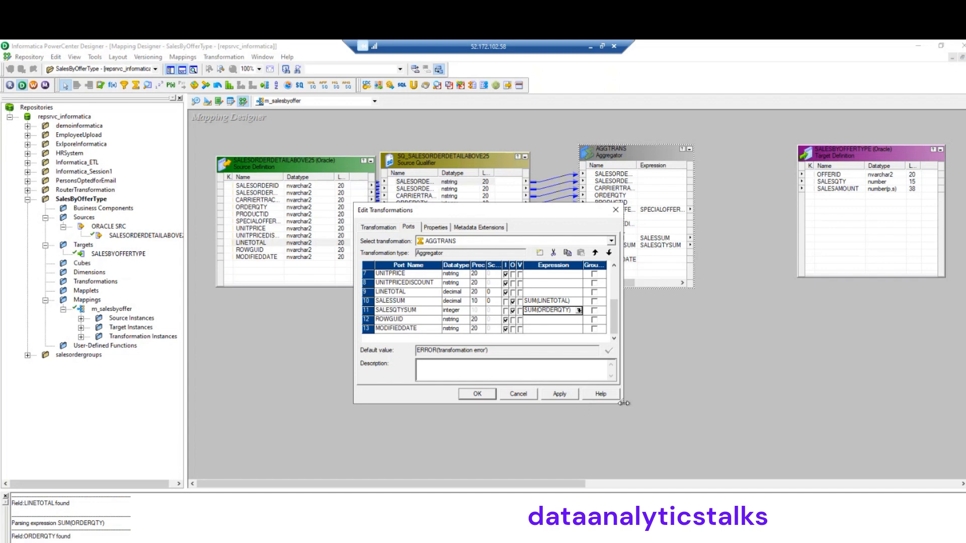
Step: Widen the transformation dialog, group the aggregation by SPECIALOFFERID and accept the AGGTRANS changes
drag(623, 402, 748, 403)
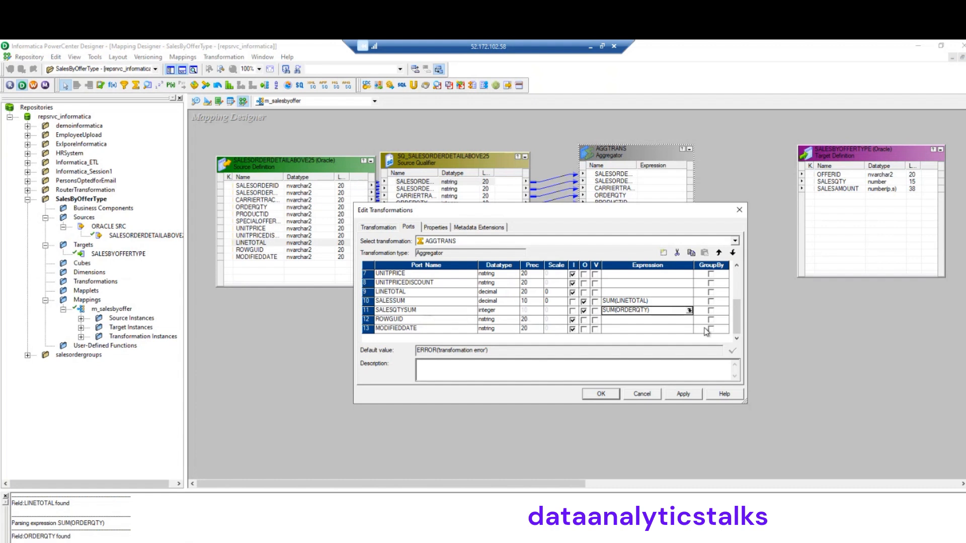
scroll(736, 330, up, 1)
scroll(735, 329, up, 1)
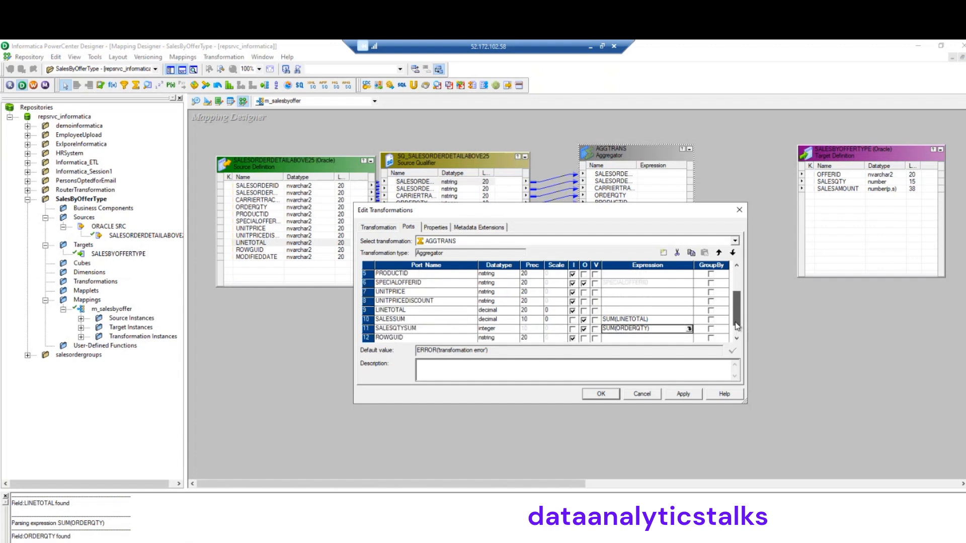
click(713, 284)
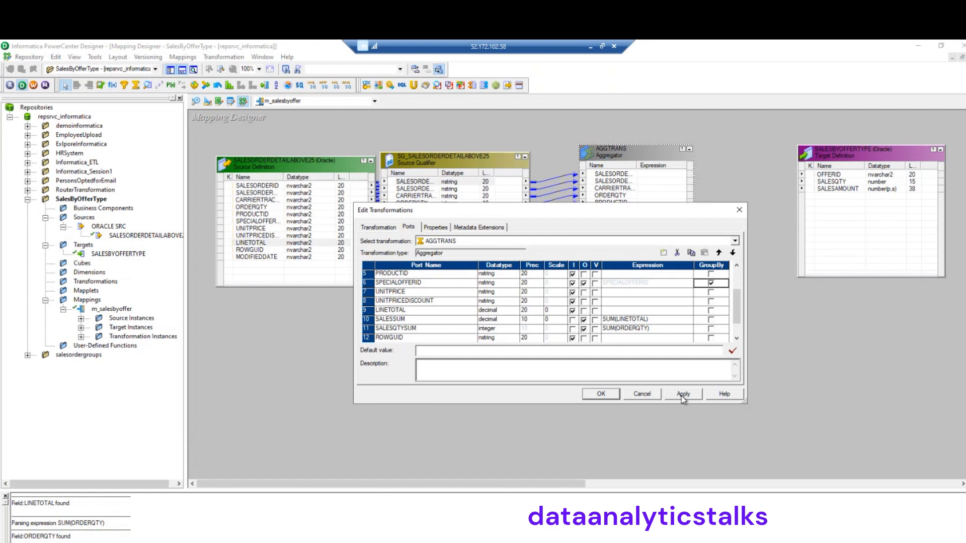
click(599, 395)
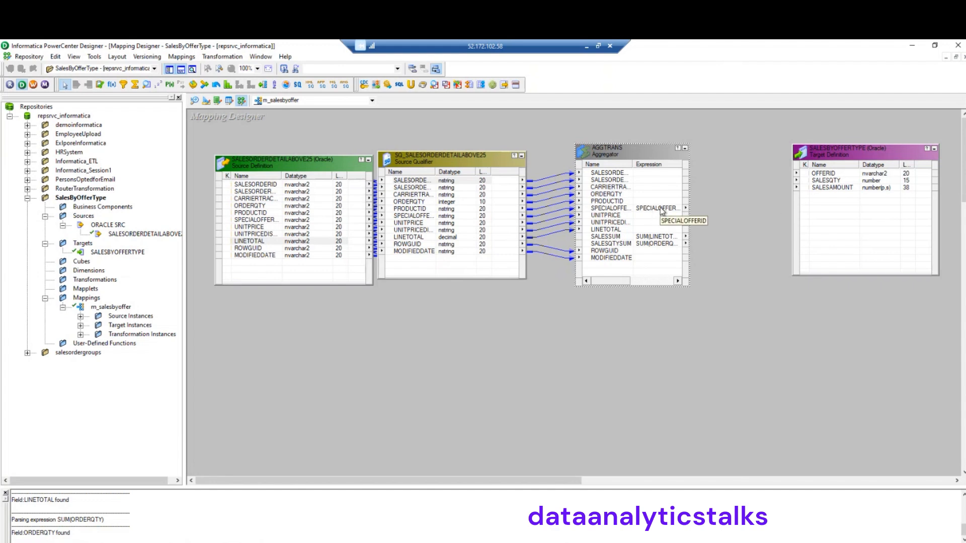
Step: Link the aggregator's SPECIALOFFERID, SALESQTYSUM and SALESSUM ports to OFFERID, SALESQTY and SALESAMOUNT in the SALESBYOFFERTYPE target
drag(649, 210, 818, 174)
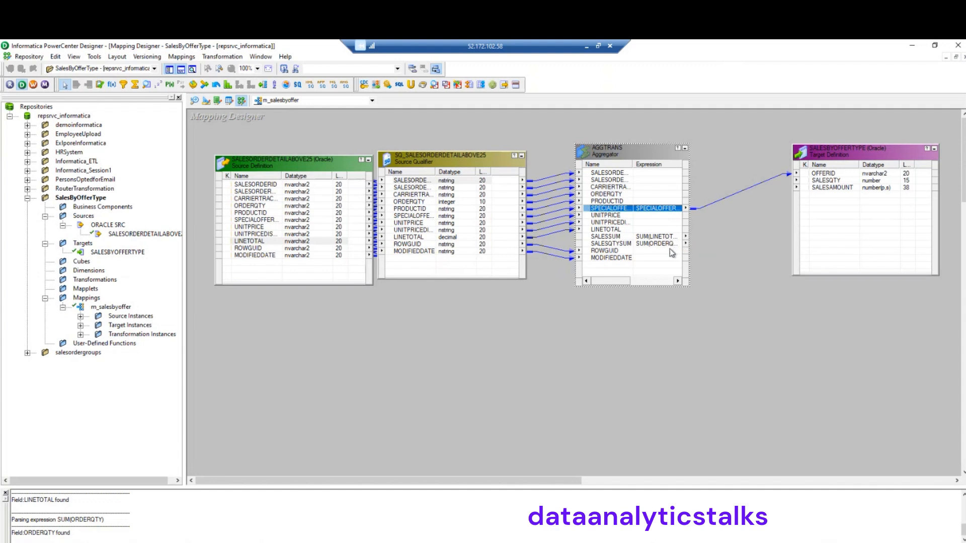
drag(669, 244, 825, 182)
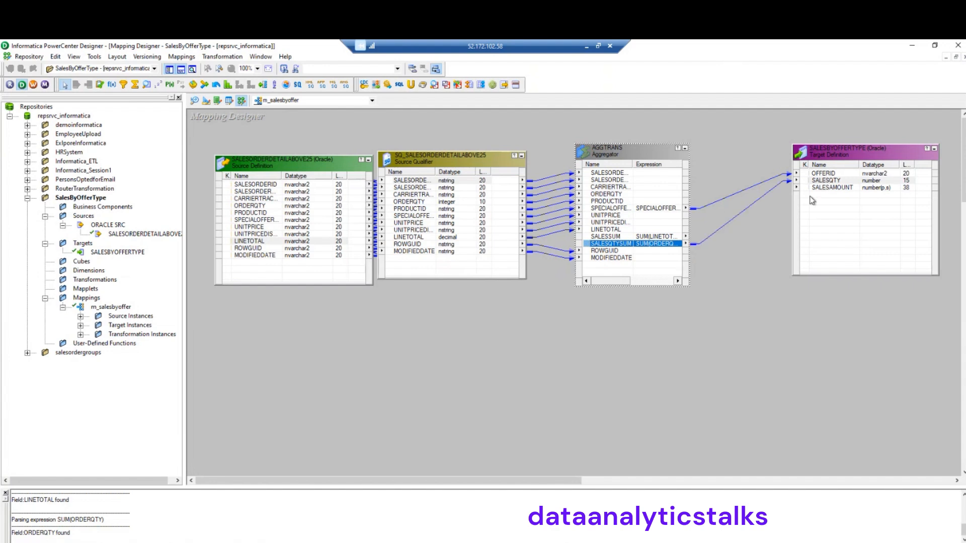
drag(663, 236, 832, 188)
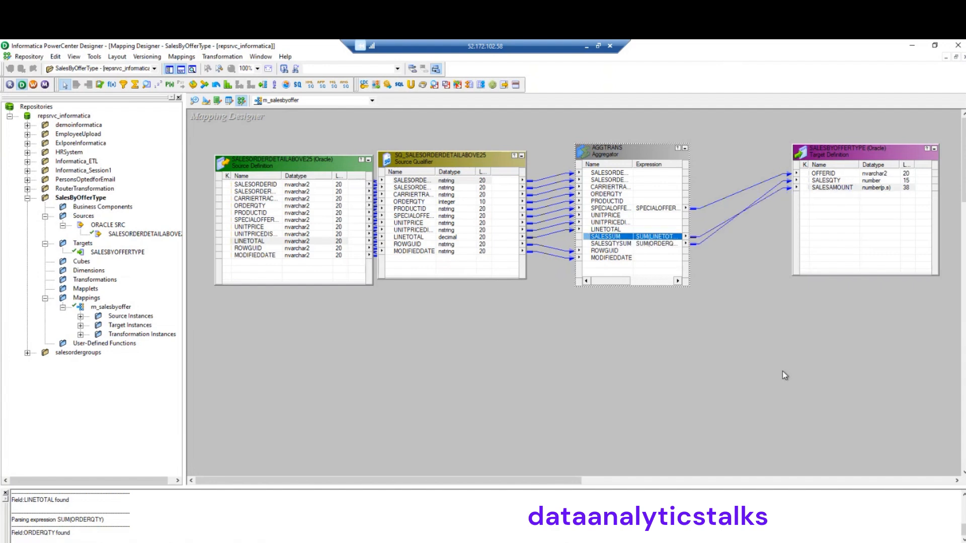
Step: Arrange all mapping objects in the workspace, trying the iconic layout before returning to the regular arrangement
right_click(457, 359)
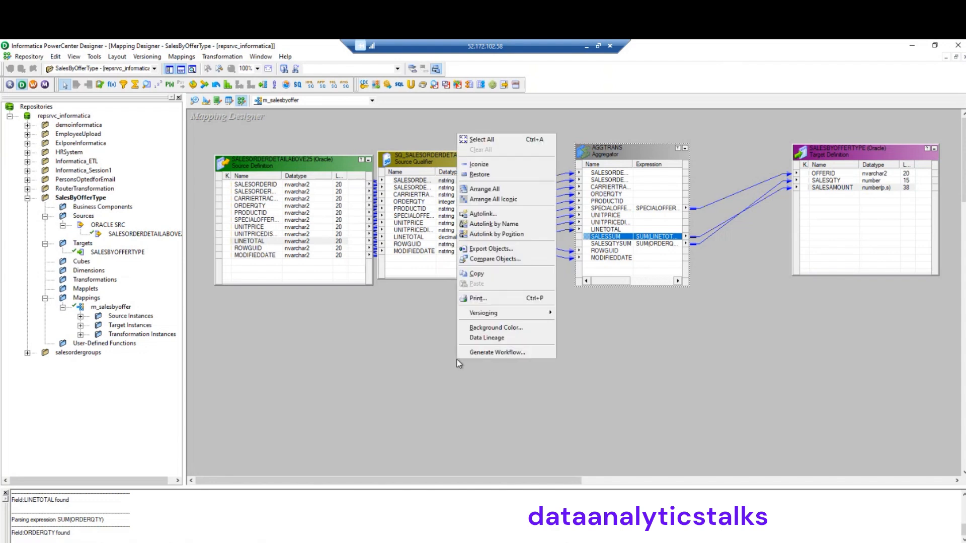
click(492, 193)
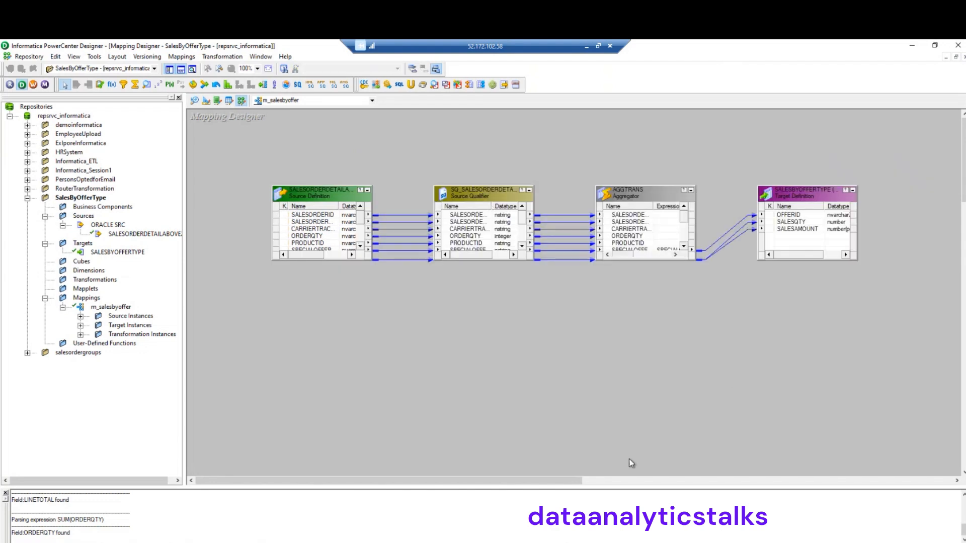
right_click(374, 340)
click(423, 403)
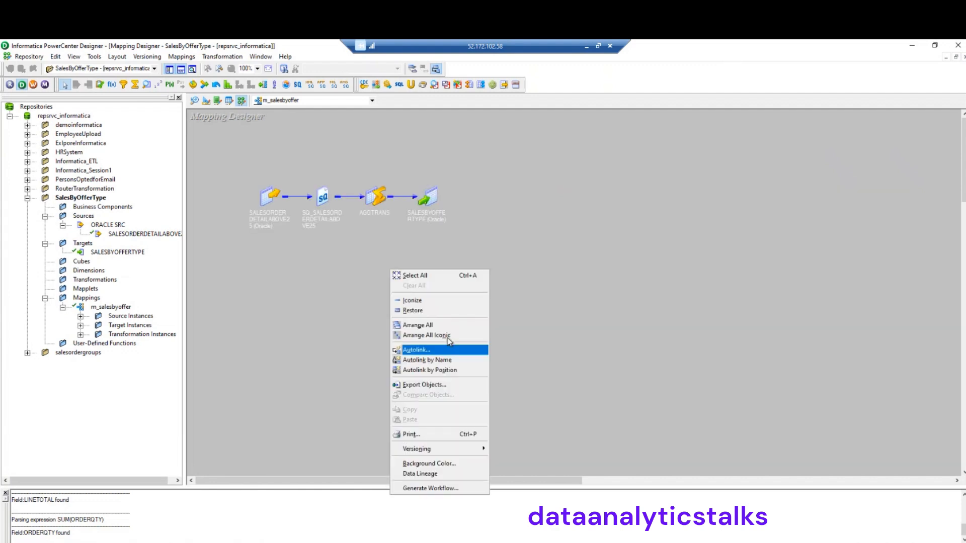
click(432, 325)
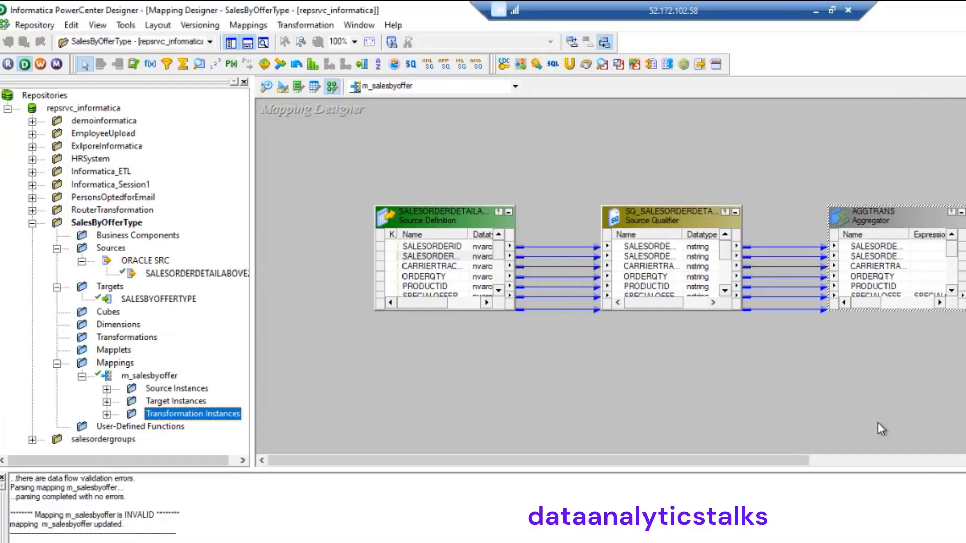
Step: Save the m_salesbyoffer mapping to the repository, open PowerCenter Workflow Manager and dismiss its startup tip
drag(790, 468, 713, 472)
key(ctrl+s)
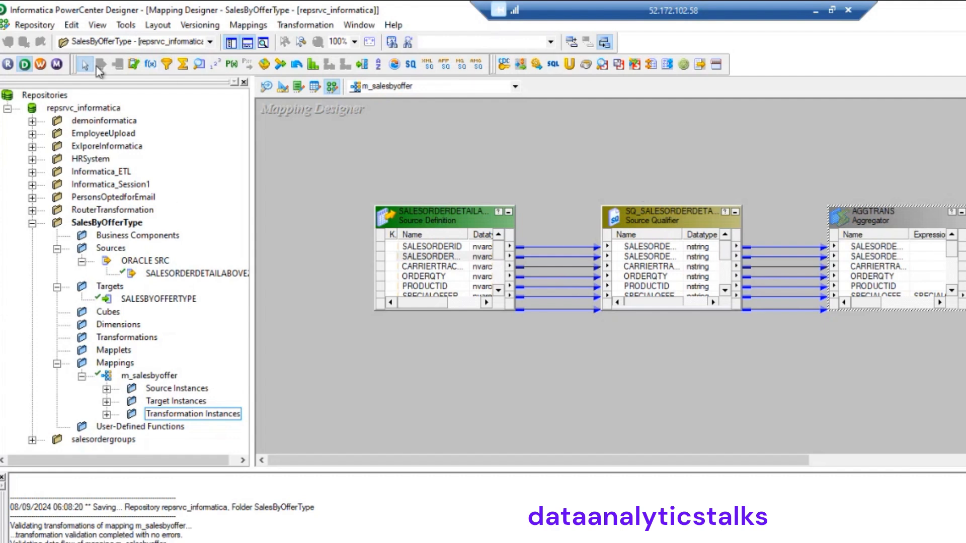
click(39, 65)
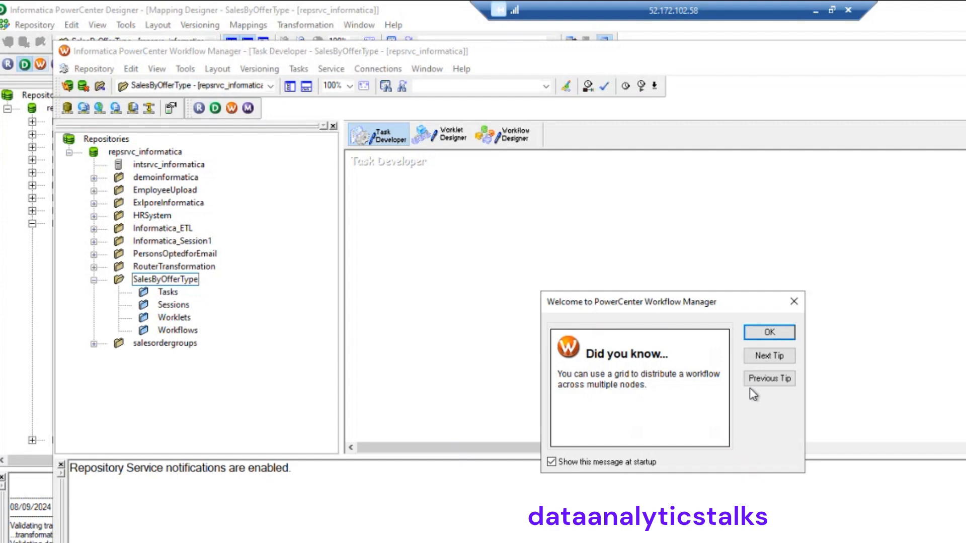
click(769, 333)
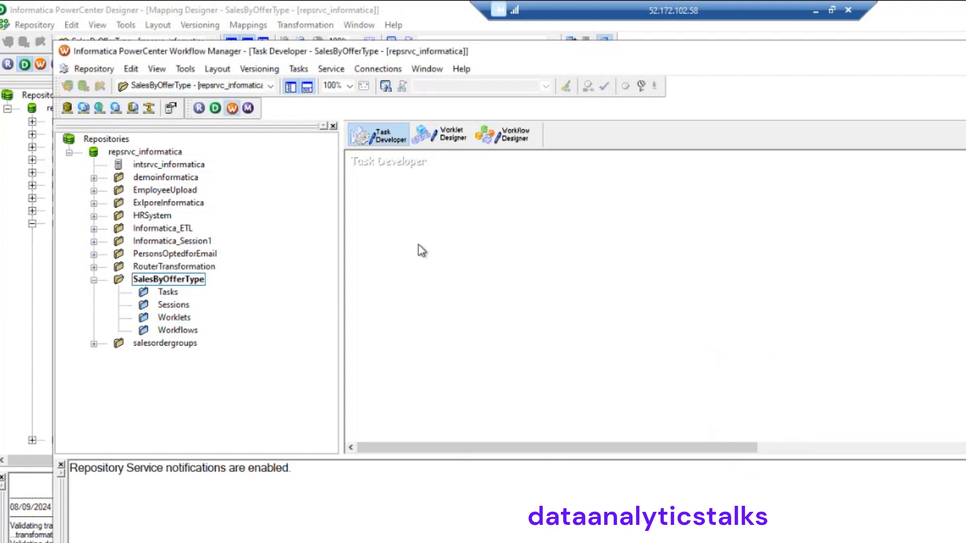
Step: Create a workflow named wf_salesbyoffer in the Workflow Designer
click(503, 134)
click(308, 69)
click(322, 84)
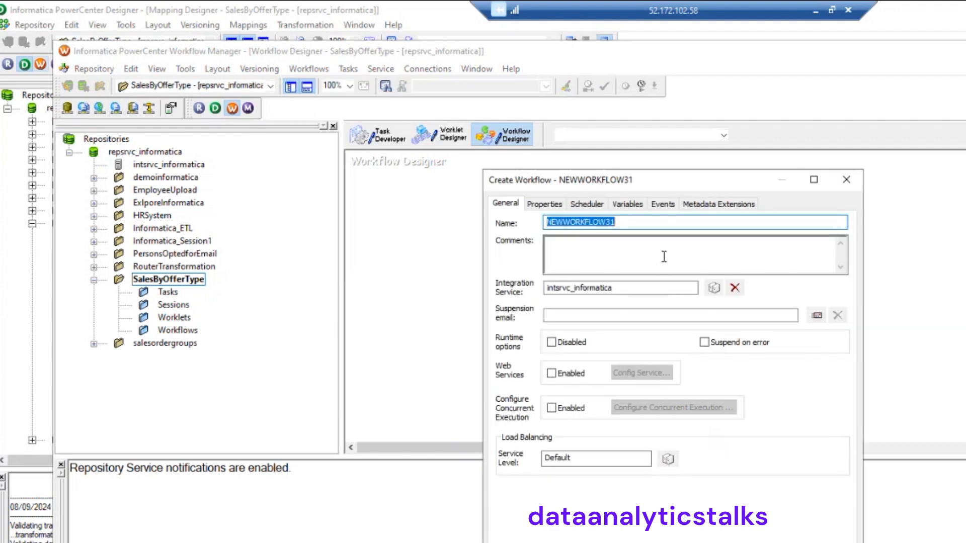
text(wf_)
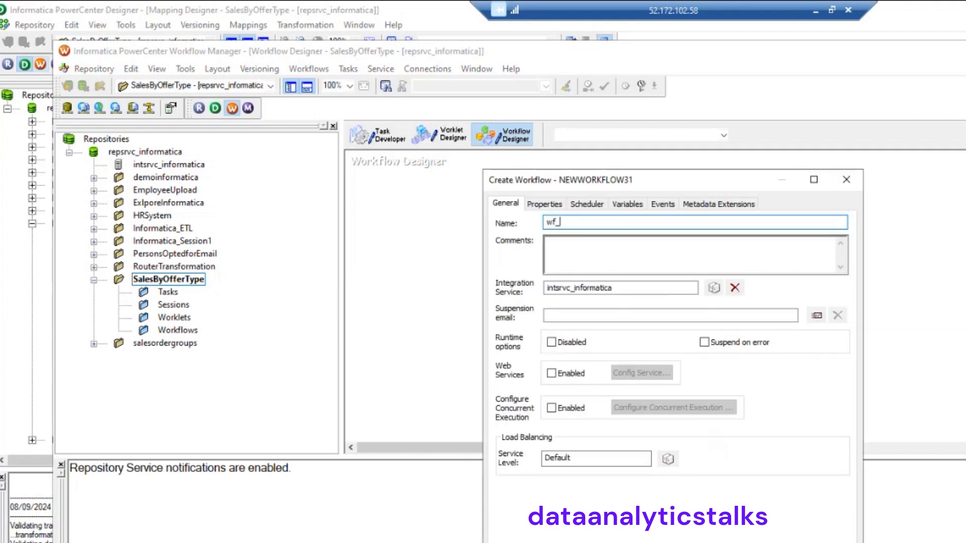
text(salesbyoffer)
key(Return)
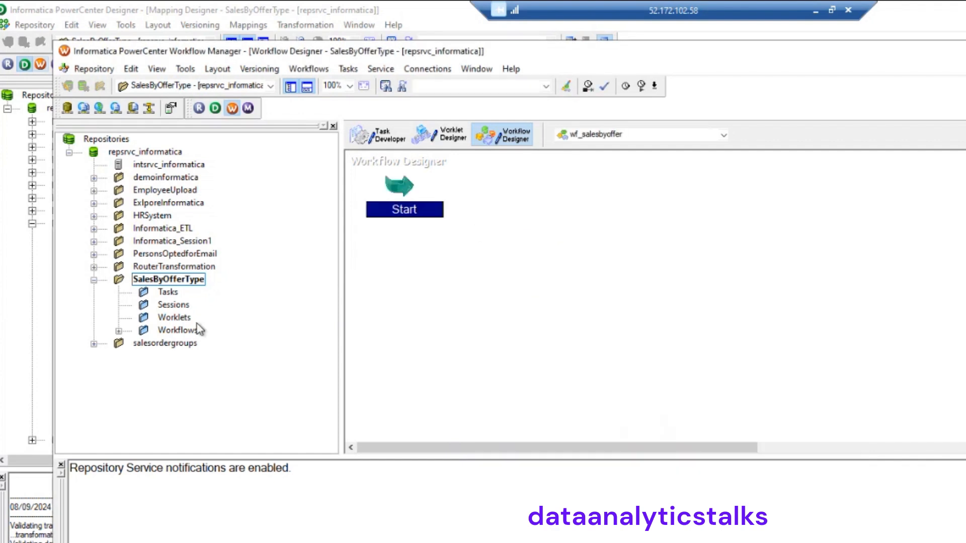
Step: Create a reusable session task named s_salesbyoffers in the Task Developer and associate it with the m_salesbyoffer mapping
click(378, 135)
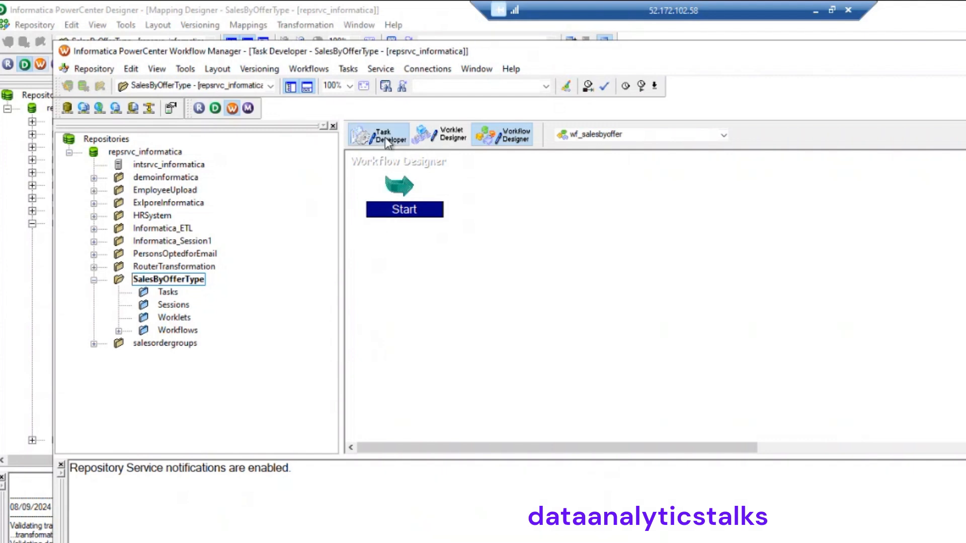
click(298, 68)
click(308, 82)
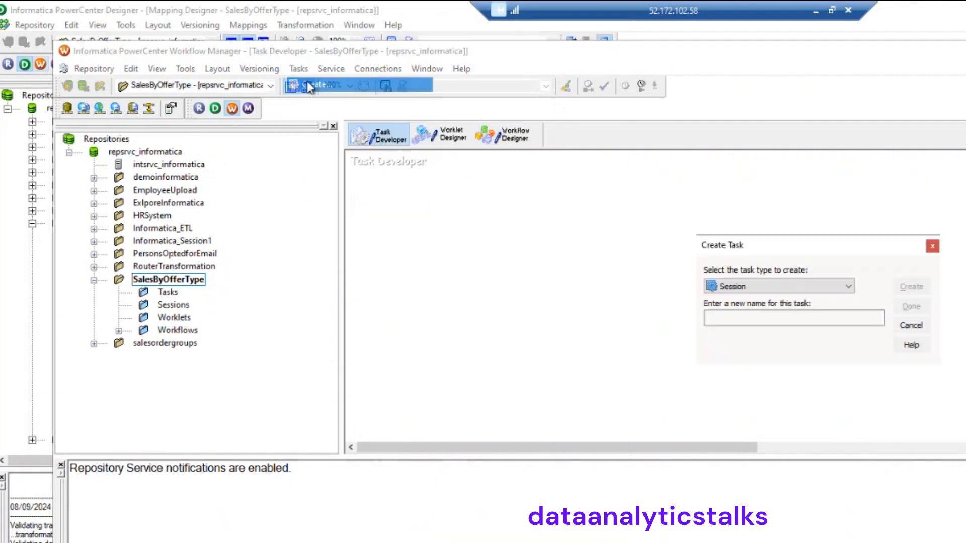
click(805, 317)
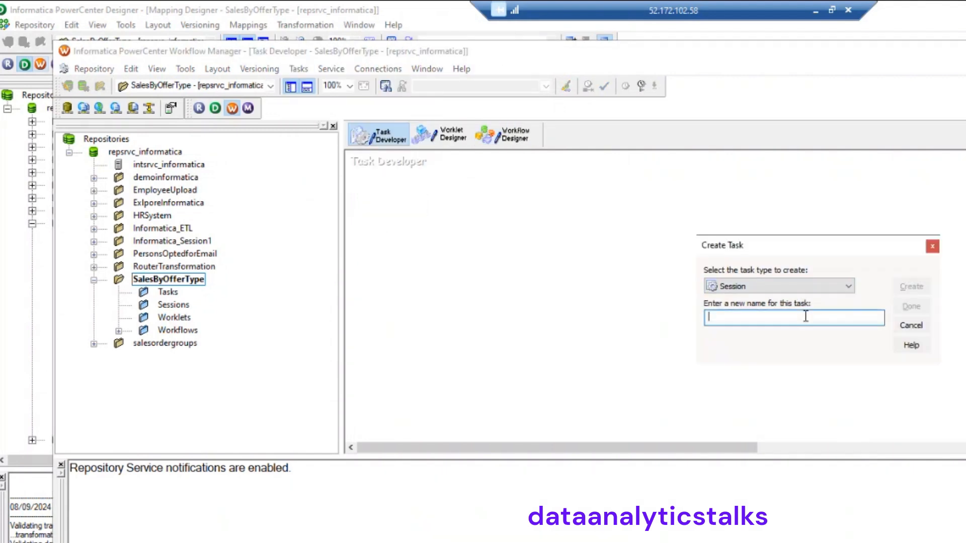
text(s_salesbyoffers)
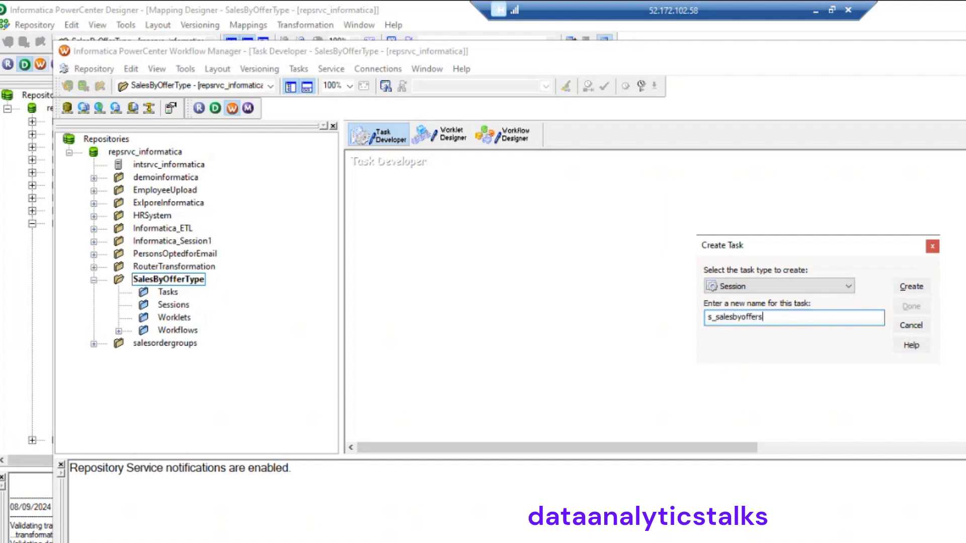
click(913, 286)
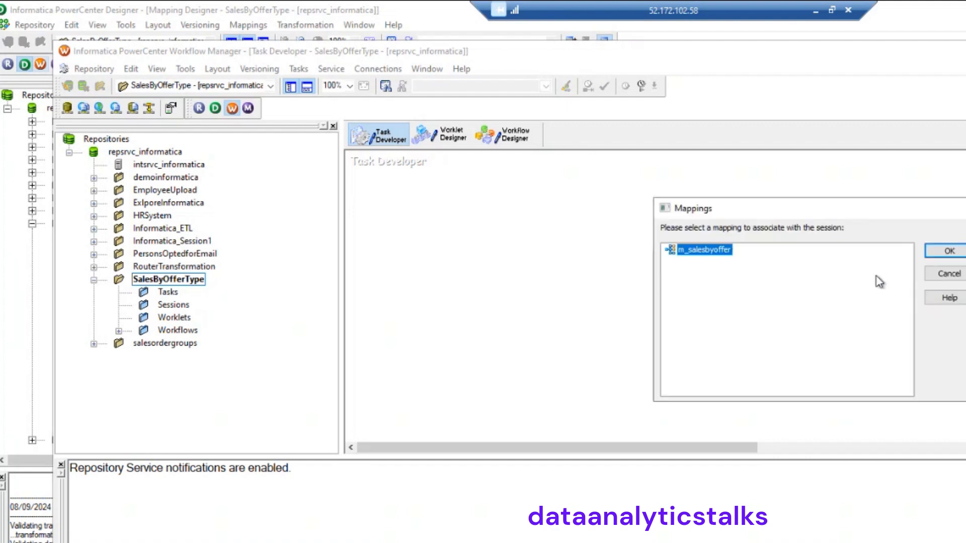
click(949, 255)
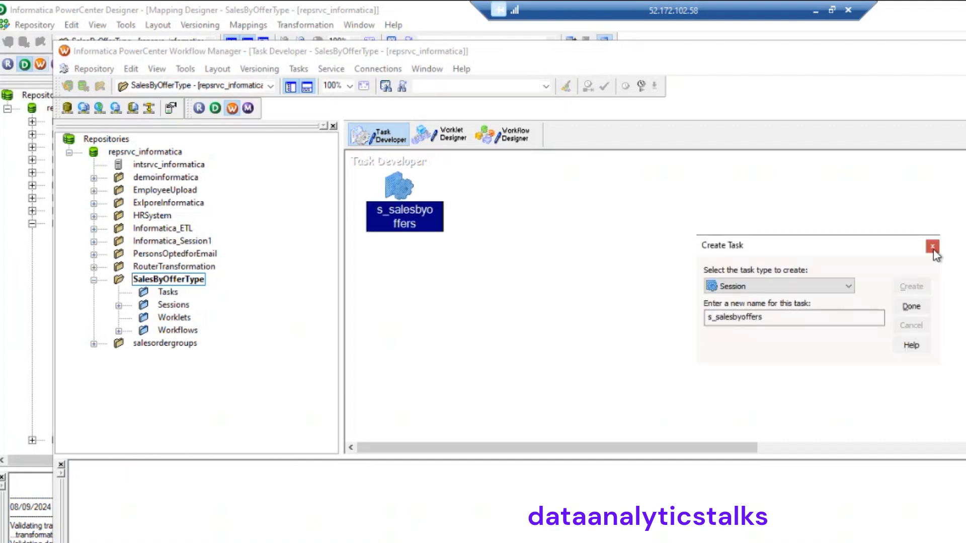
click(912, 308)
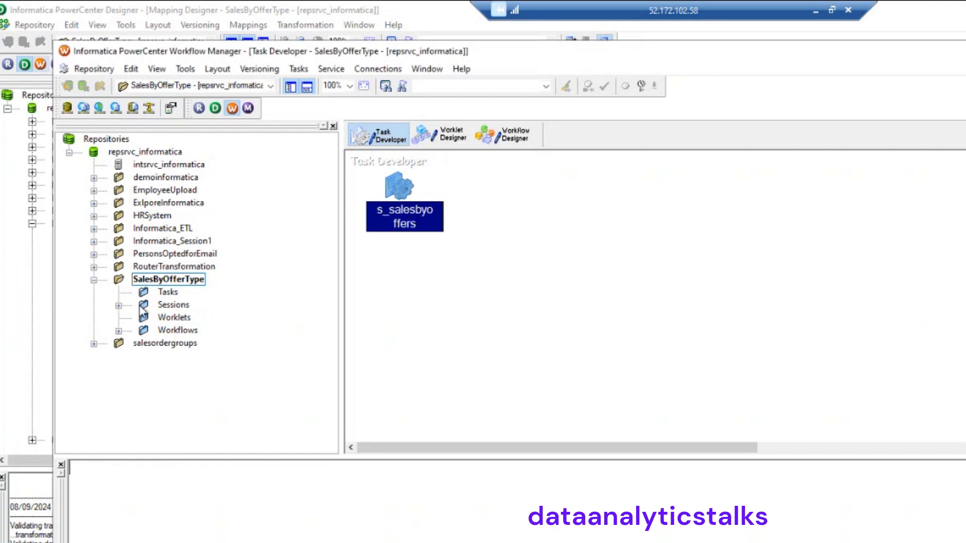
Step: Place the s_salesbyoffers session from the SalesByOfferType folder in the wf_salesbyoffer workflow, to the right of the Start task
click(182, 333)
click(118, 330)
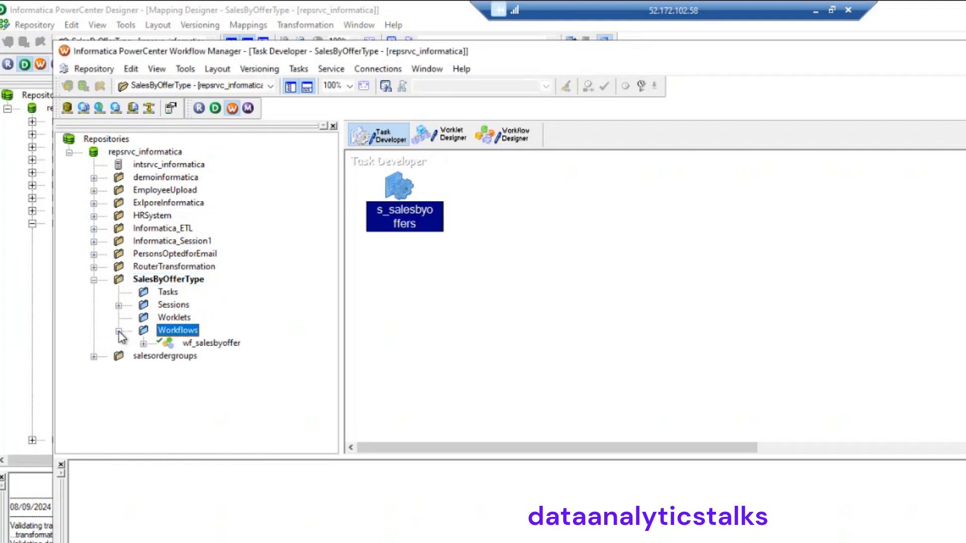
click(201, 342)
click(502, 135)
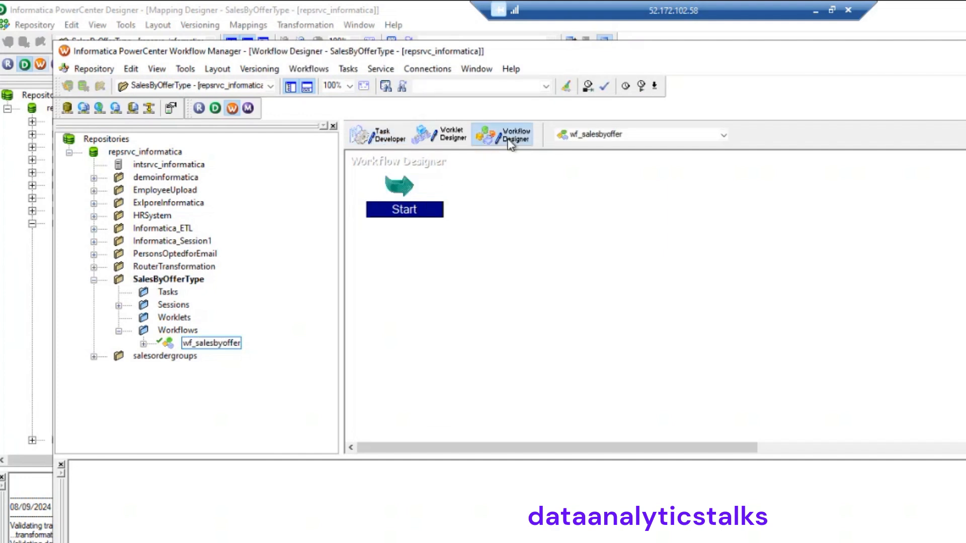
click(143, 306)
click(119, 305)
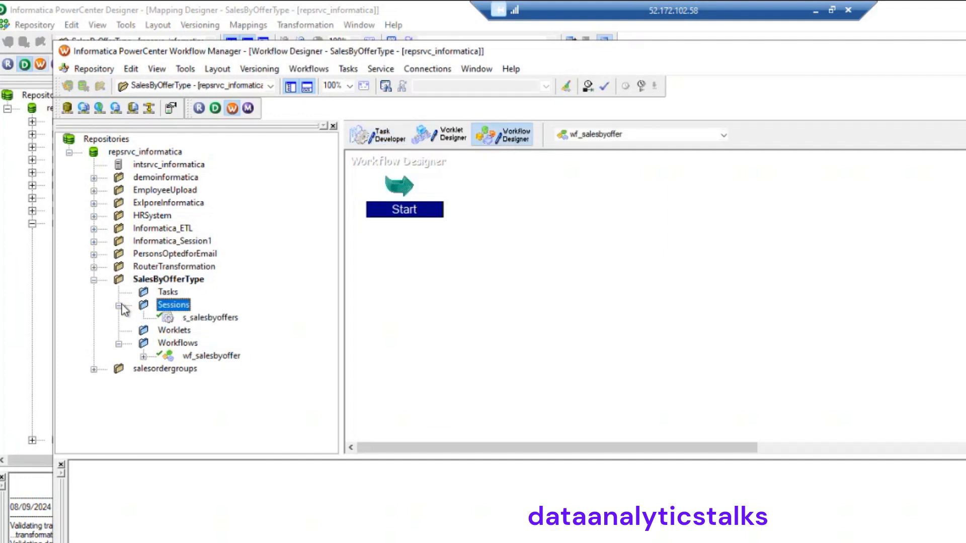
click(209, 317)
drag(209, 318, 694, 219)
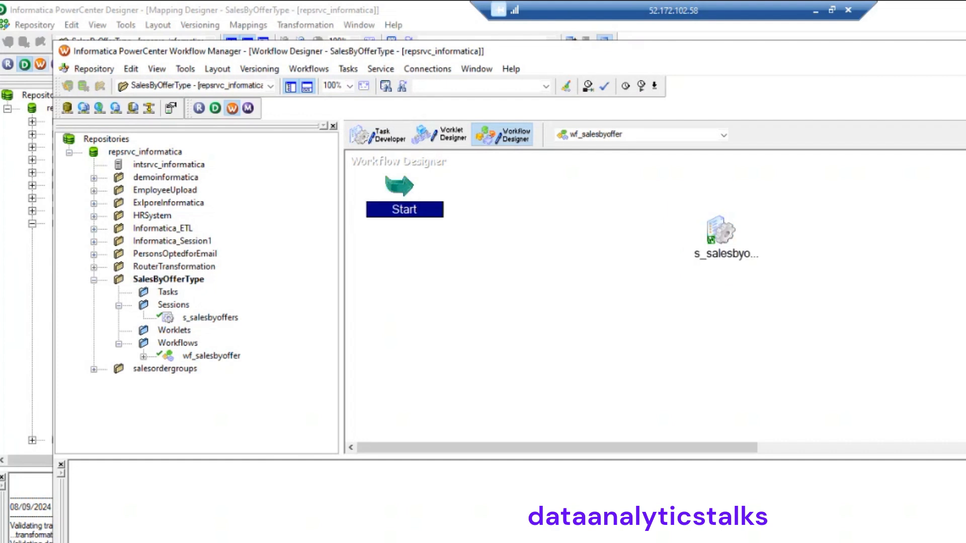
Step: Link the Start task to the s_salesbyoffers session and save the workflow to the repository
drag(412, 194, 710, 229)
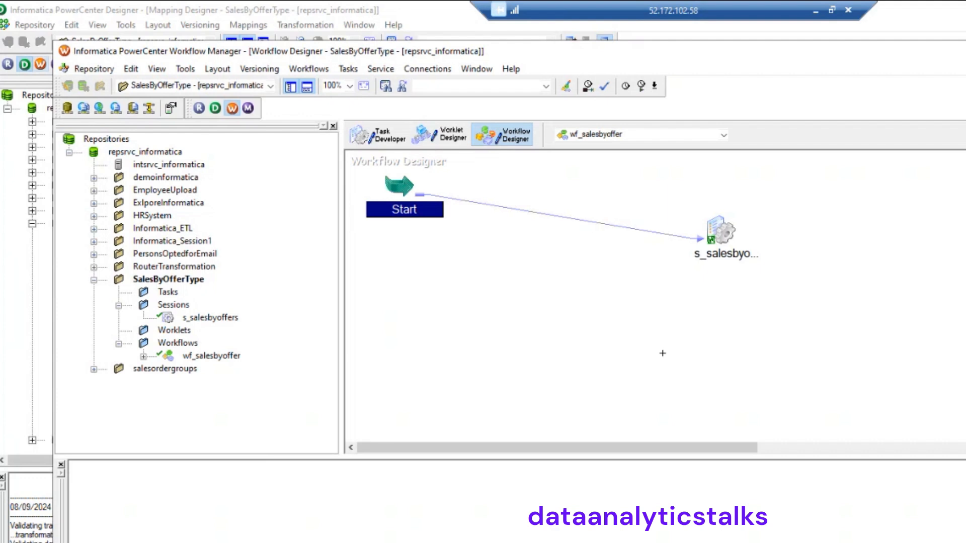
click(93, 69)
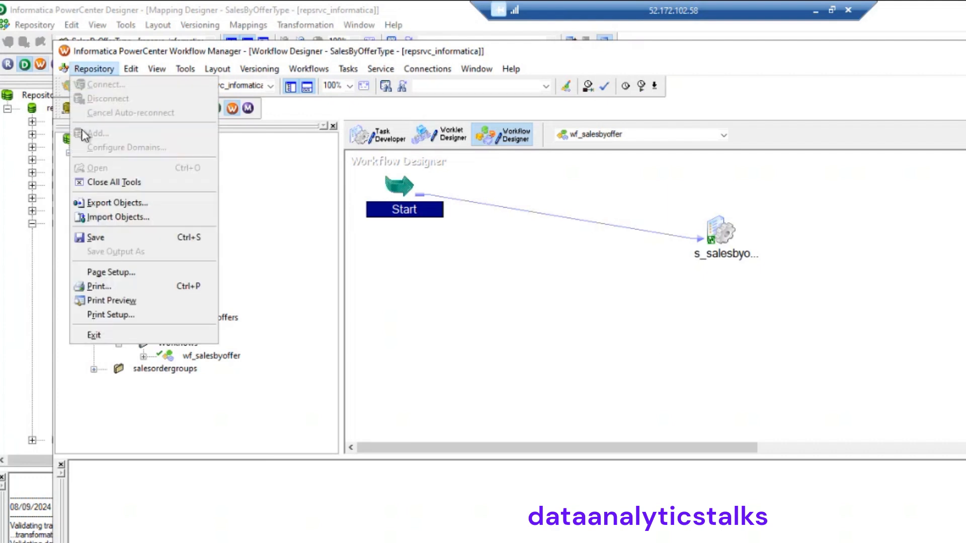
click(112, 237)
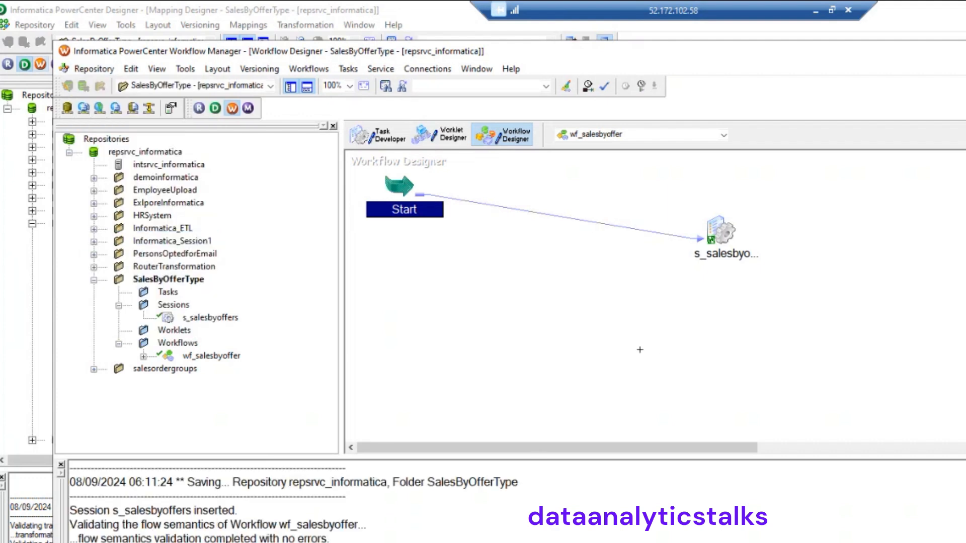
Step: Review the s_salesbyoffers mapping settings for source SQ_SALESORDERDETAILABOVE25 and target SALESBYOFFERTYPE, and close the task editor
double_click(722, 232)
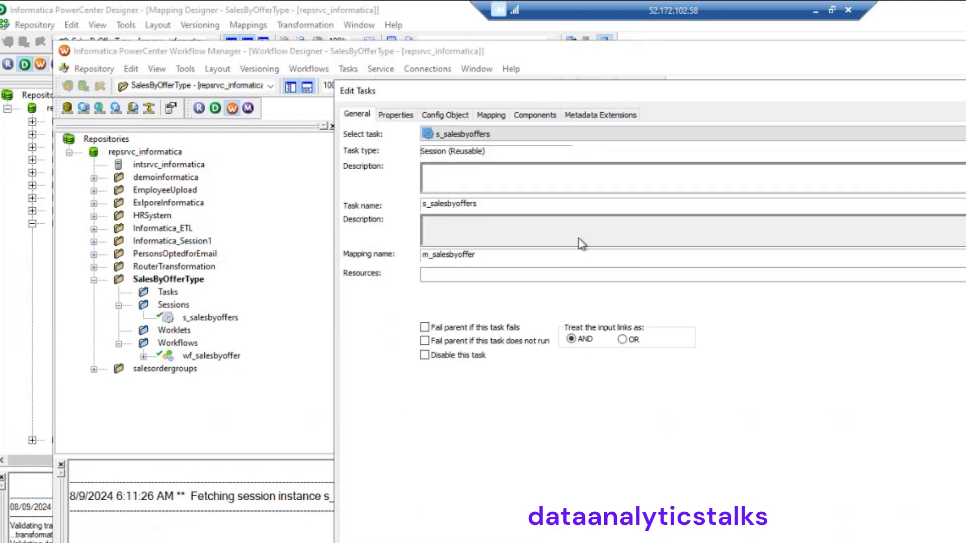
click(483, 117)
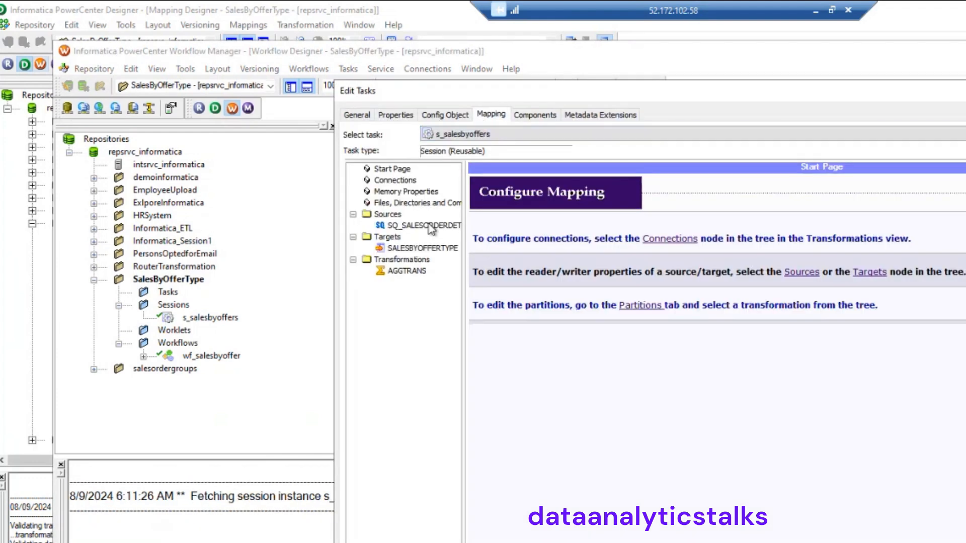
click(425, 229)
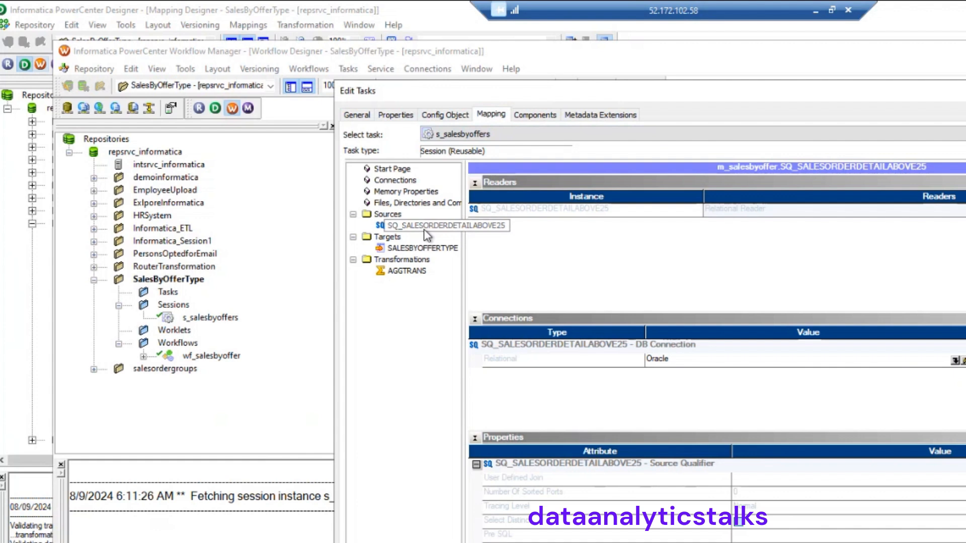
click(421, 249)
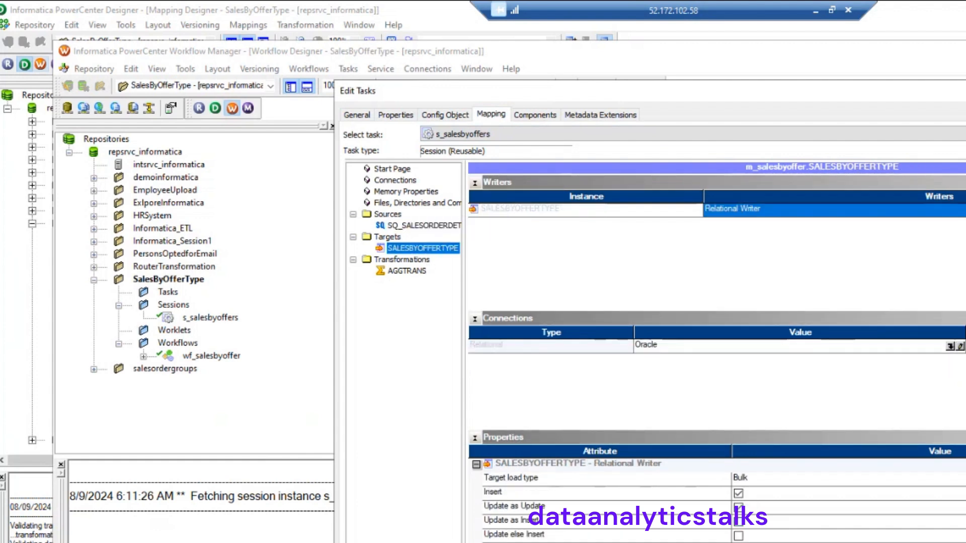
key(Escape)
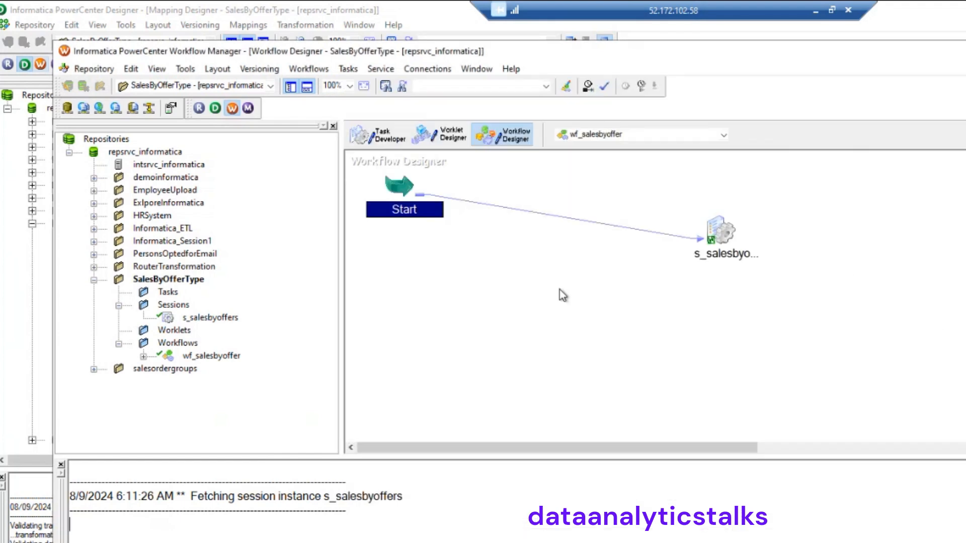
Step: Open PowerCenter Workflow Monitor, restart it and minimize it to return to Workflow Manager
click(248, 107)
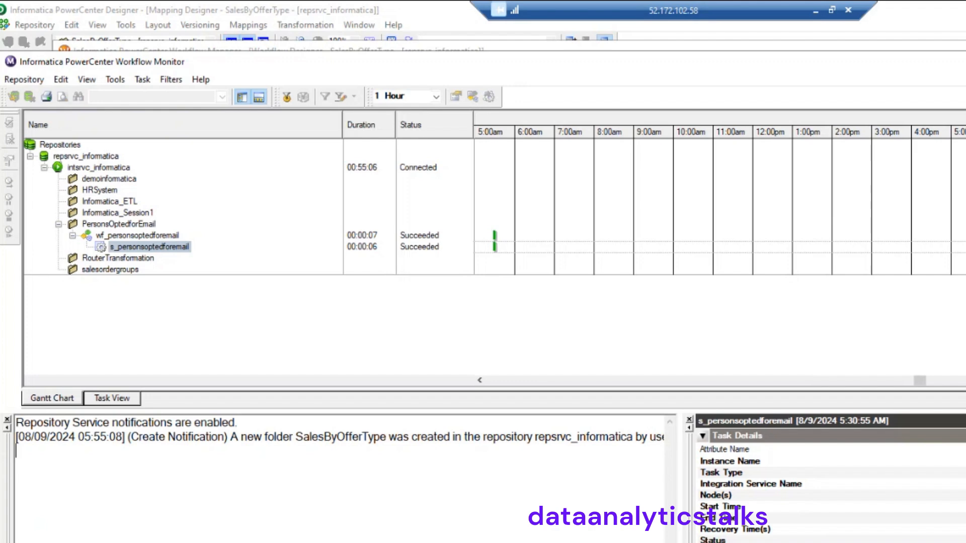
key(alt+F4)
click(246, 110)
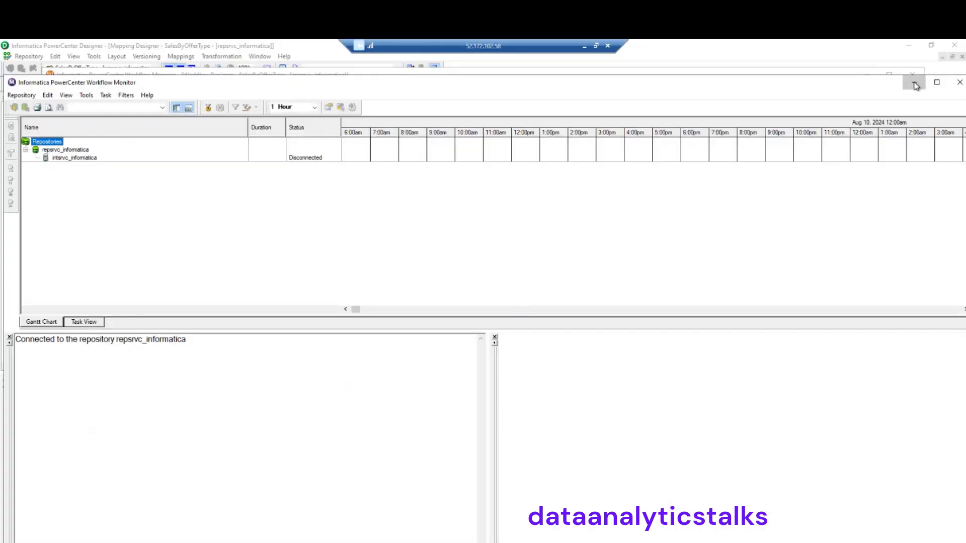
click(914, 83)
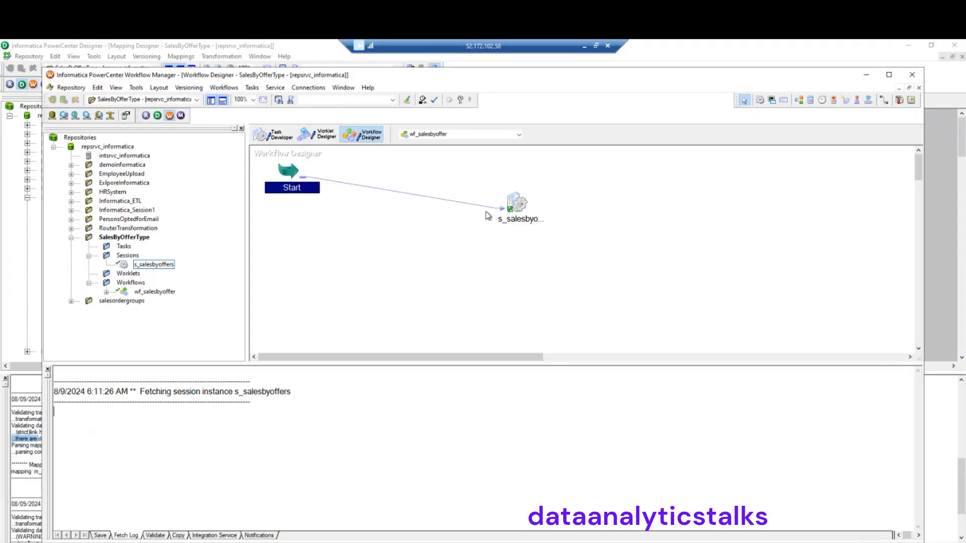
Step: Start the wf_salesbyoffer workflow and check its session run in Workflow Monitor
right_click(401, 255)
click(438, 372)
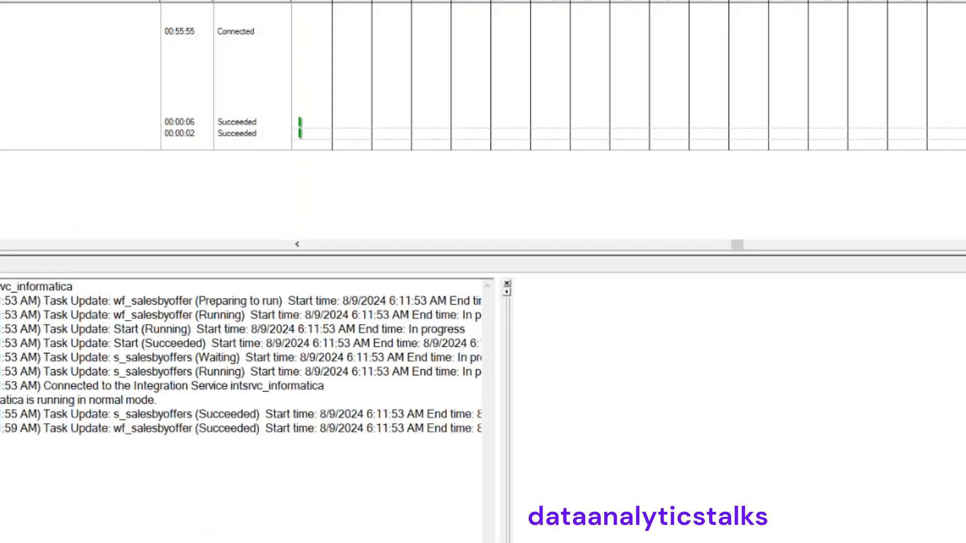
click(2, 134)
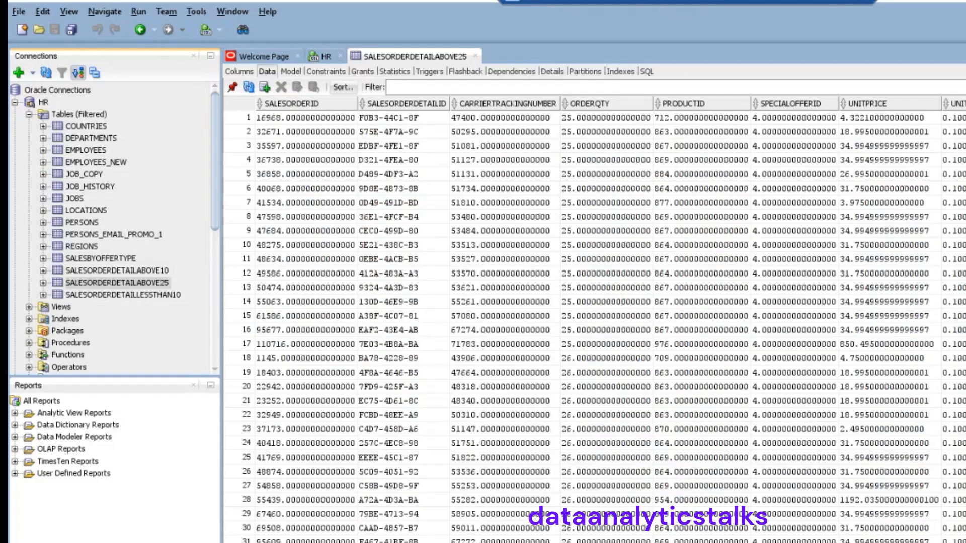
Step: Display the SALESBYOFFERTYPE table data in Oracle SQL Developer and examine the sales quantity and amount for each offer
click(129, 258)
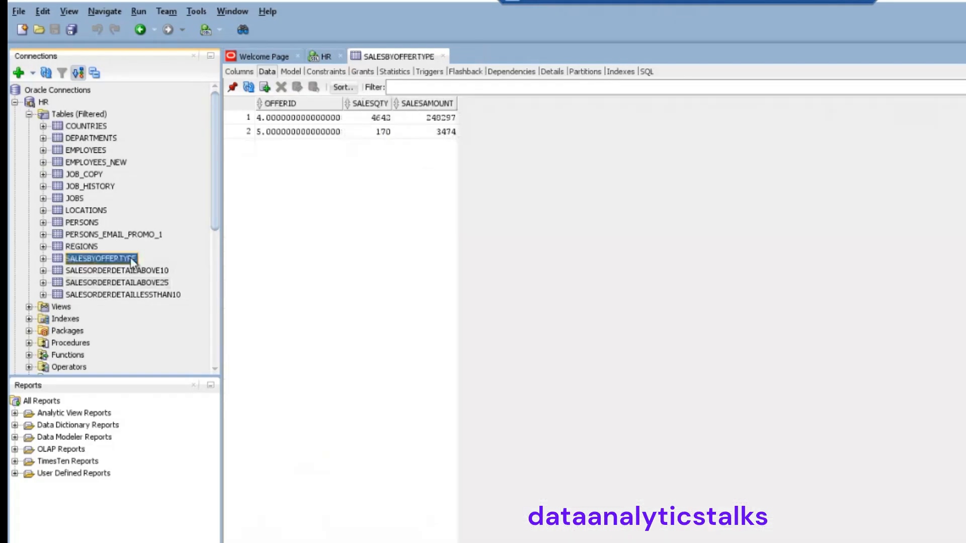
click(291, 116)
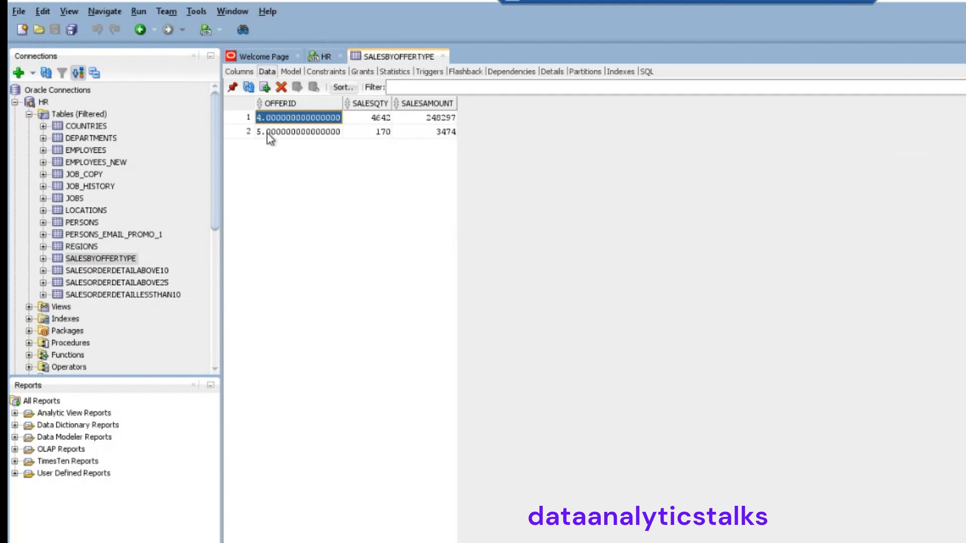
click(285, 134)
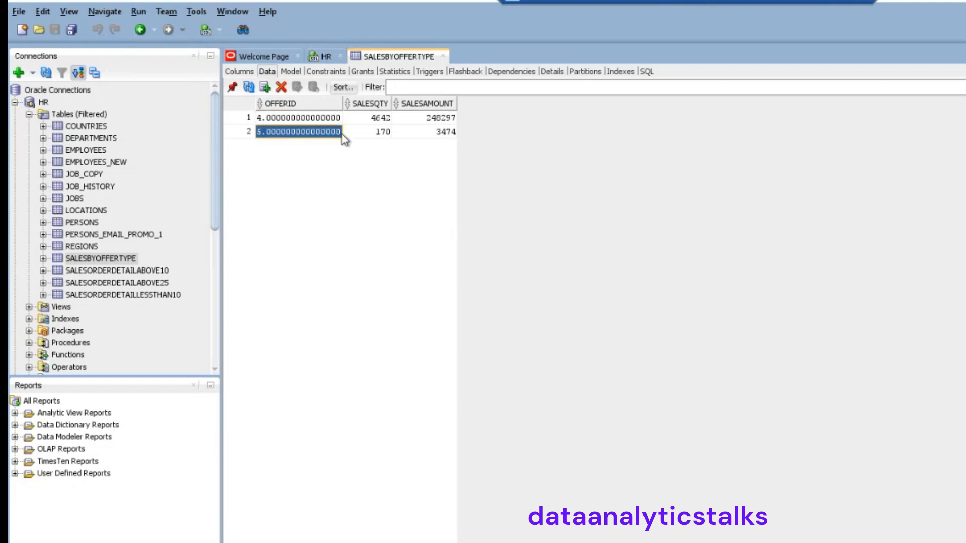
click(366, 134)
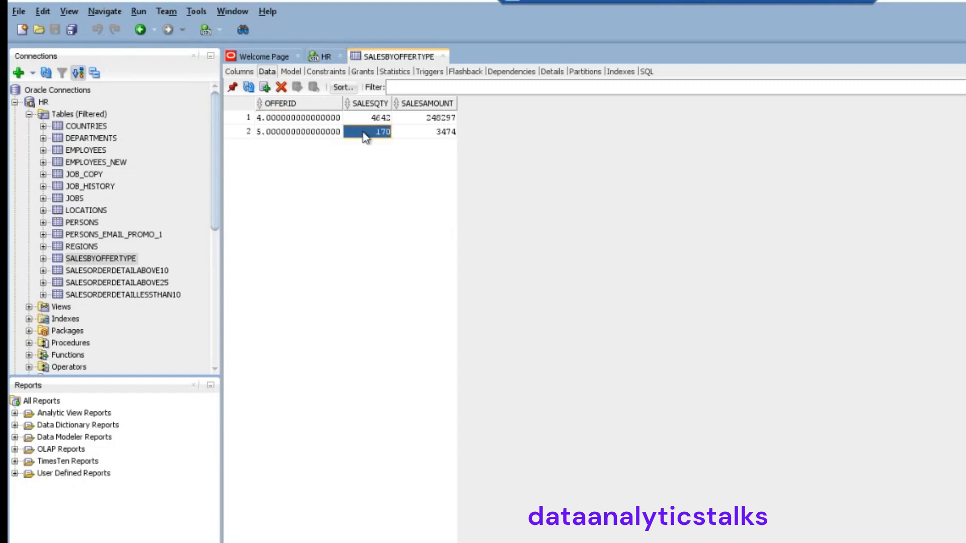
click(435, 137)
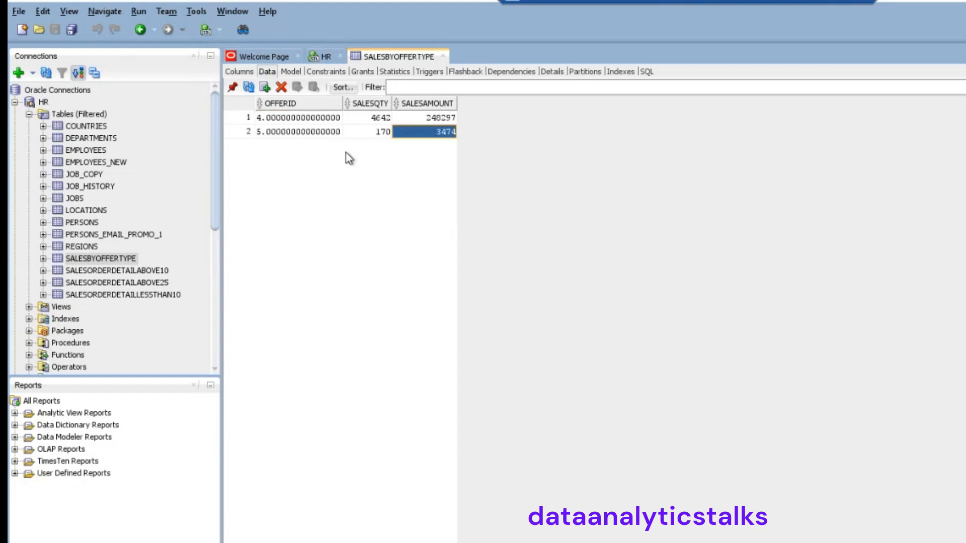
Step: Examine the SPECIALOFFERID values in the SALESORDERDETAILABOVE25 table and return to the SALESBYOFFERTYPE data
click(162, 285)
right_click(160, 283)
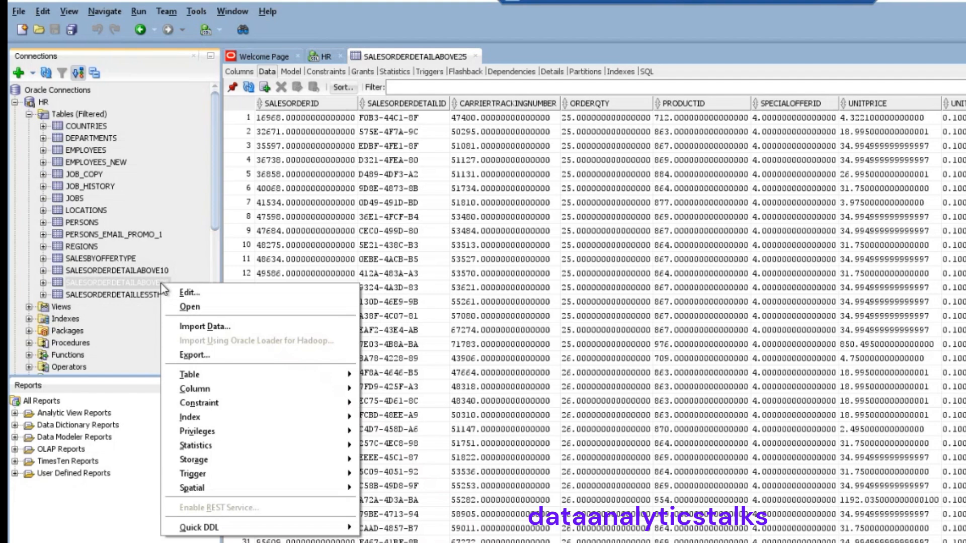
click(791, 103)
scroll(794, 248, down, 4)
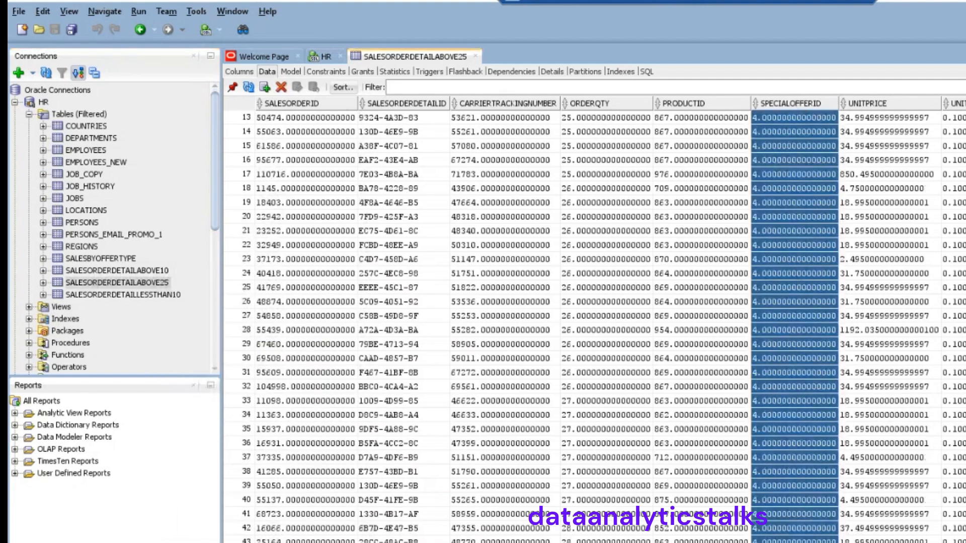
scroll(795, 248, down, 20)
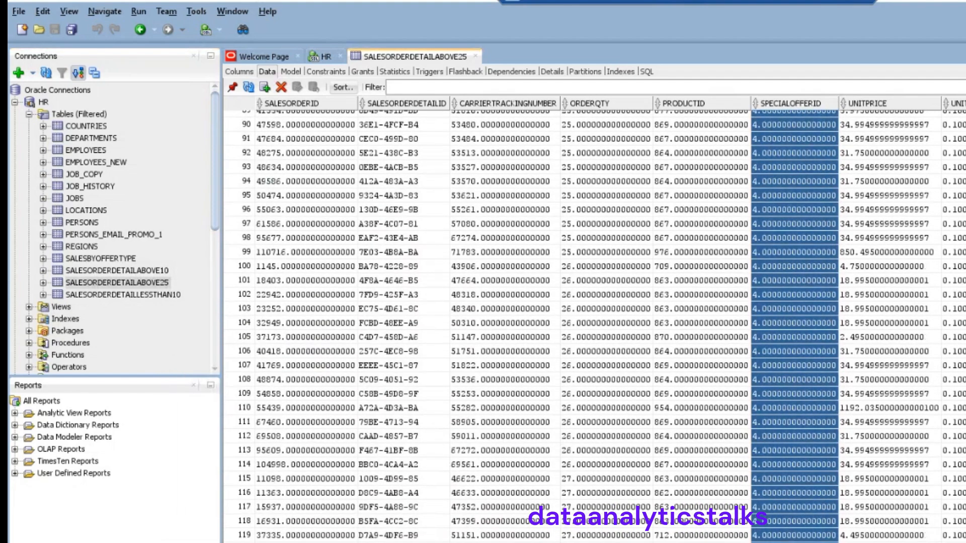
scroll(794, 248, down, 6)
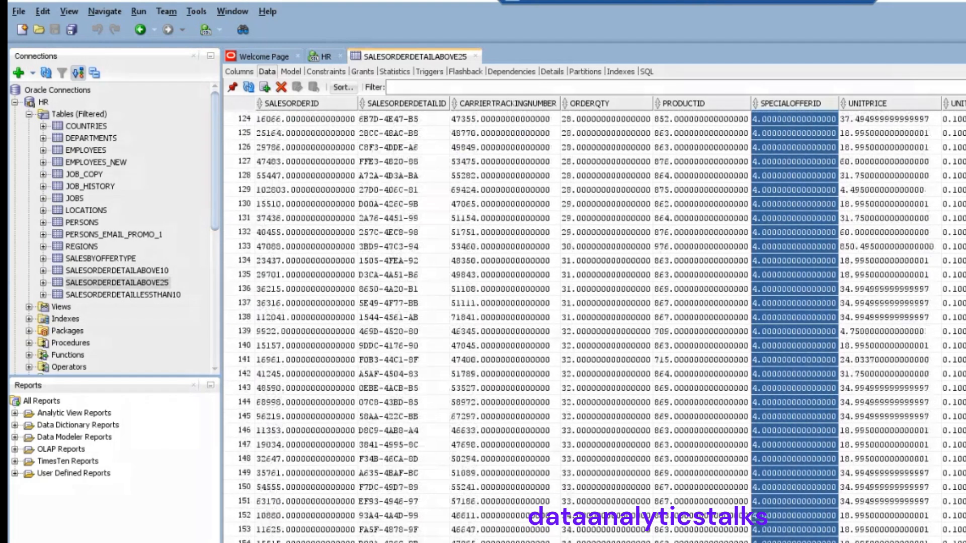
scroll(795, 248, up, 20)
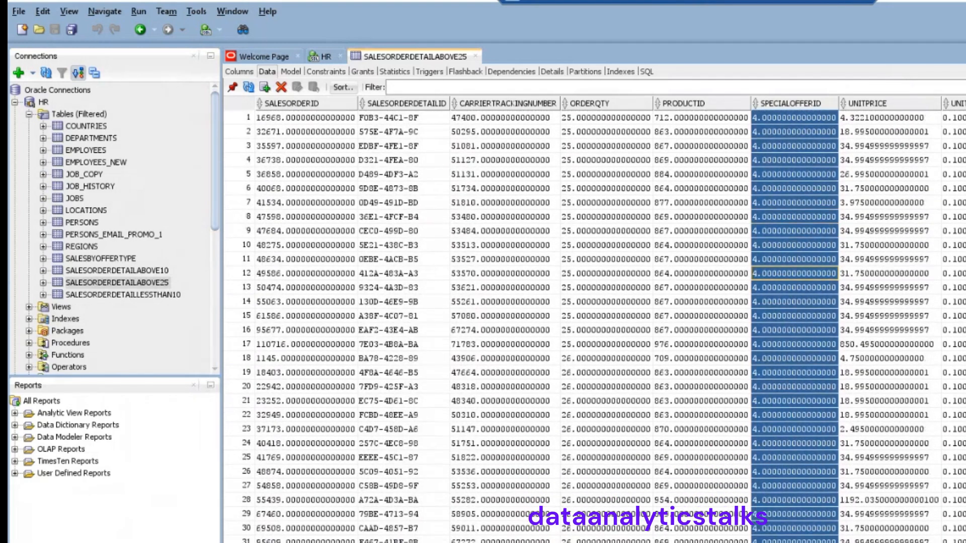
click(116, 260)
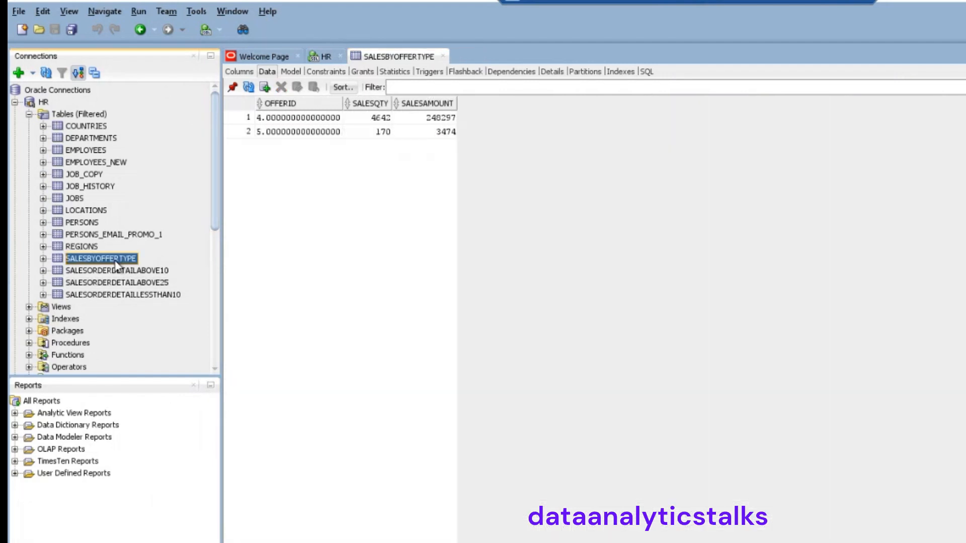